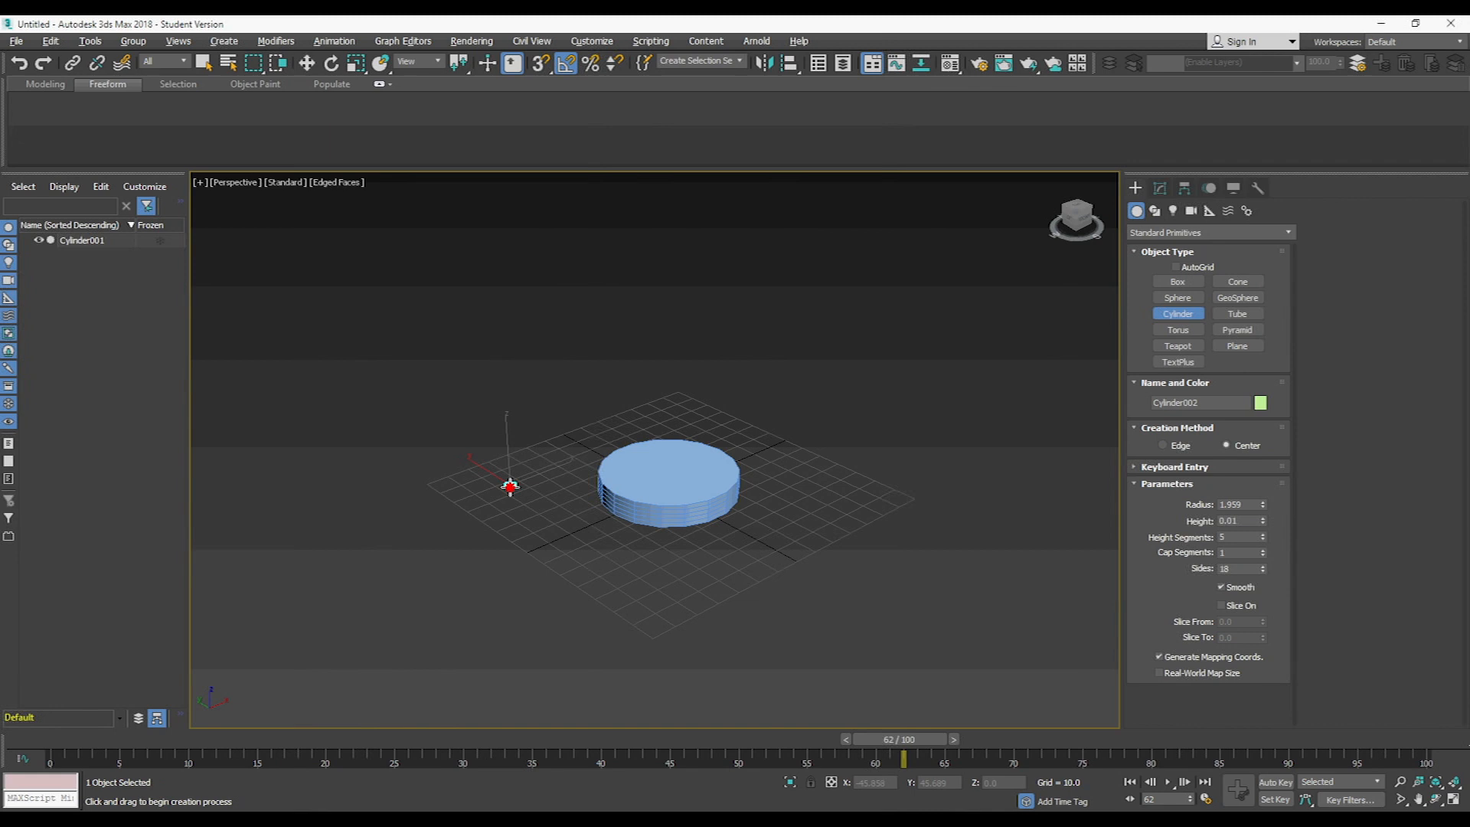
- Create a tall, thin upright cylinder with a radius of about 1.7 beside the disk as a flagpole
{"action": "left_click_drag", "start_coordinate": [512, 486], "coordinate": [508, 485]}
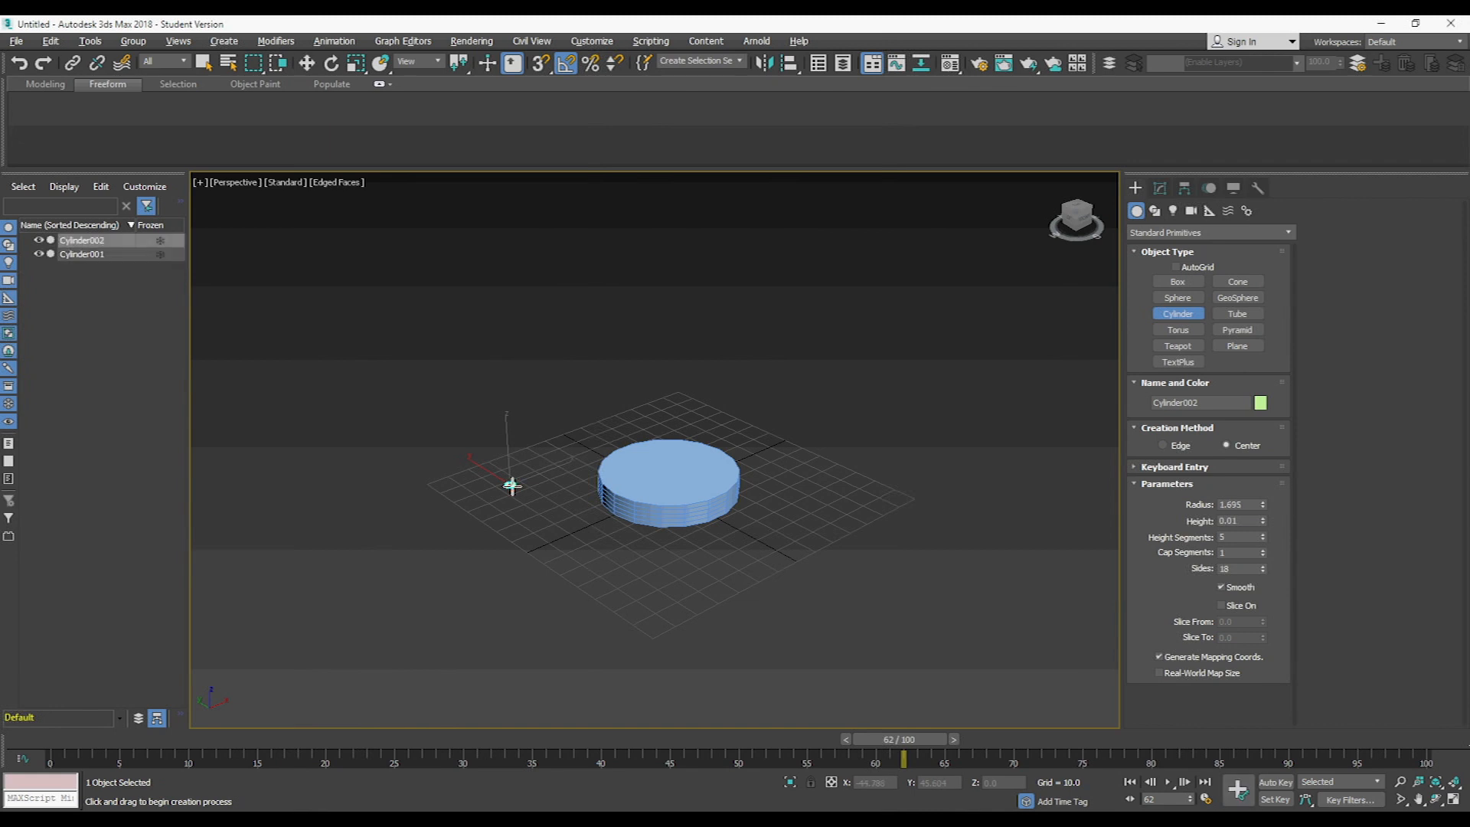
{"action": "left_click", "coordinate": [502, 351]}
{"action": "key", "text": "w"}
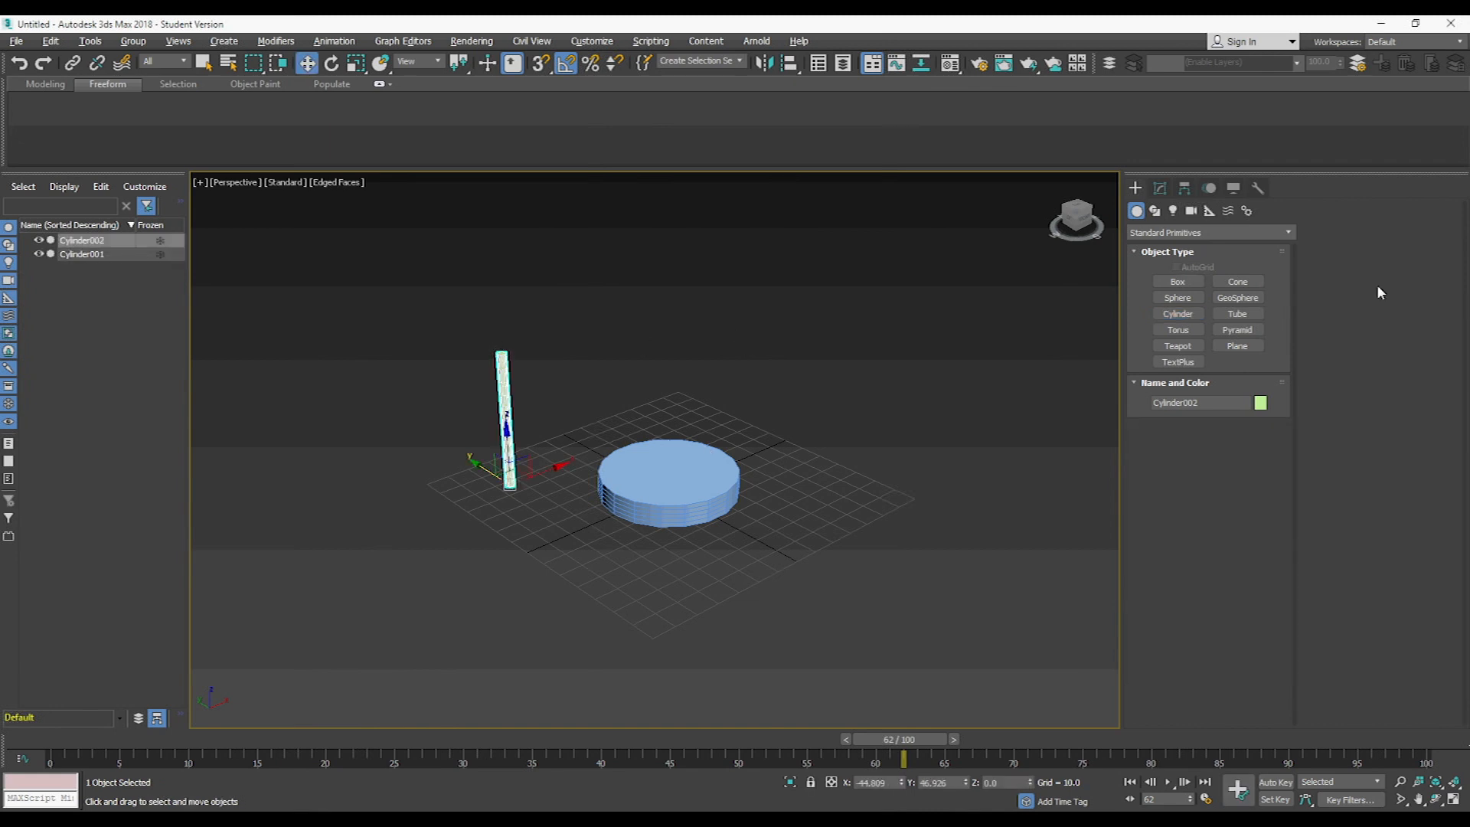
- Create a 50 by 50 segment plane about 75 by 84 covering the disk and raise it just above it
{"action": "left_click", "coordinate": [1236, 346]}
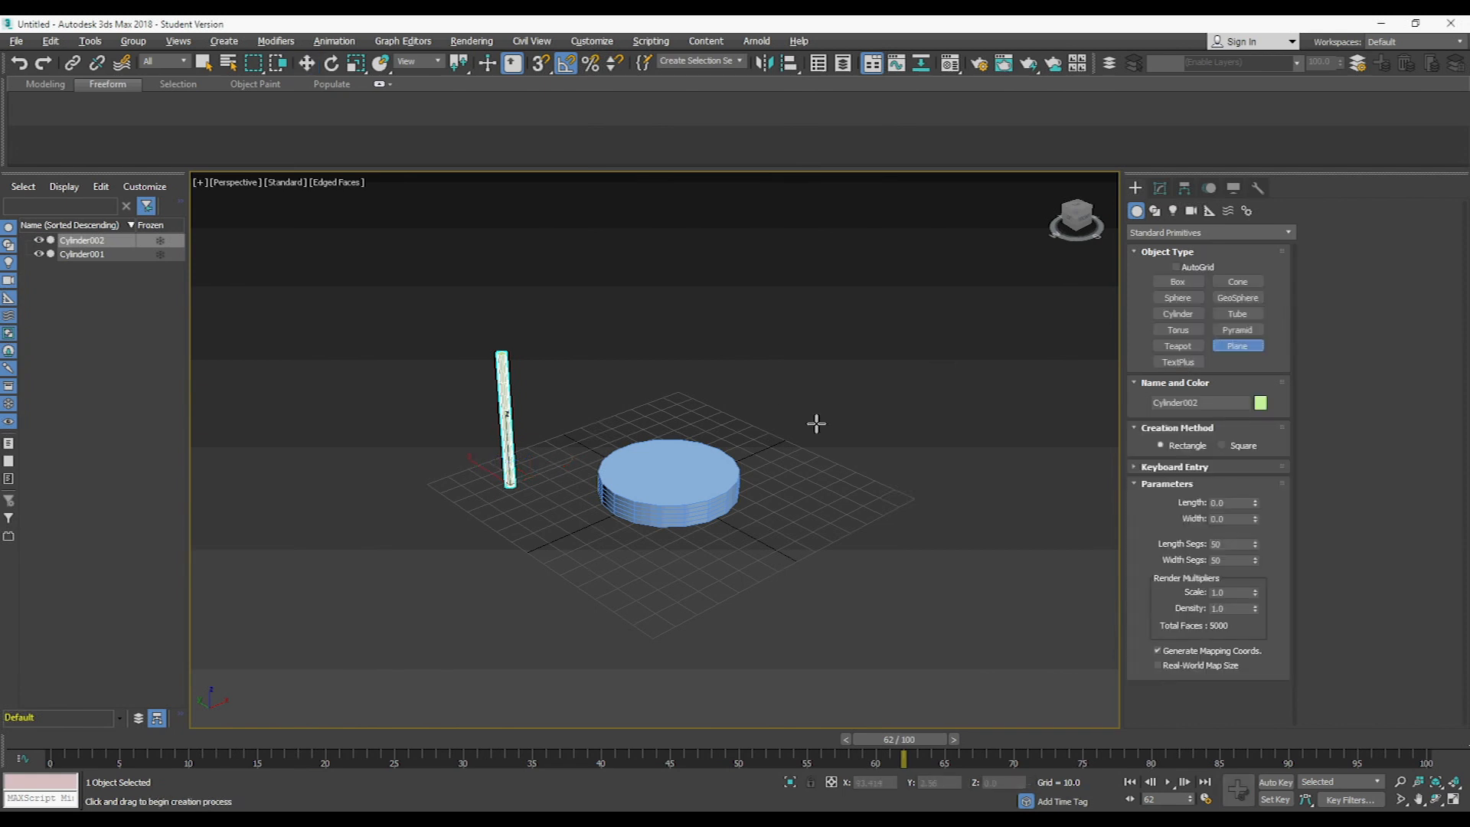
{"action": "key", "text": "t"}
{"action": "left_click_drag", "start_coordinate": [563, 411], "coordinate": [759, 584]}
{"action": "key", "text": "p"}
{"action": "middle_click_drag", "start_coordinate": [685, 484], "coordinate": [667, 455]}
{"action": "key", "text": "w"}
{"action": "left_click_drag", "start_coordinate": [675, 444], "coordinate": [674, 424]}
{"action": "left_click", "coordinate": [1159, 188]}
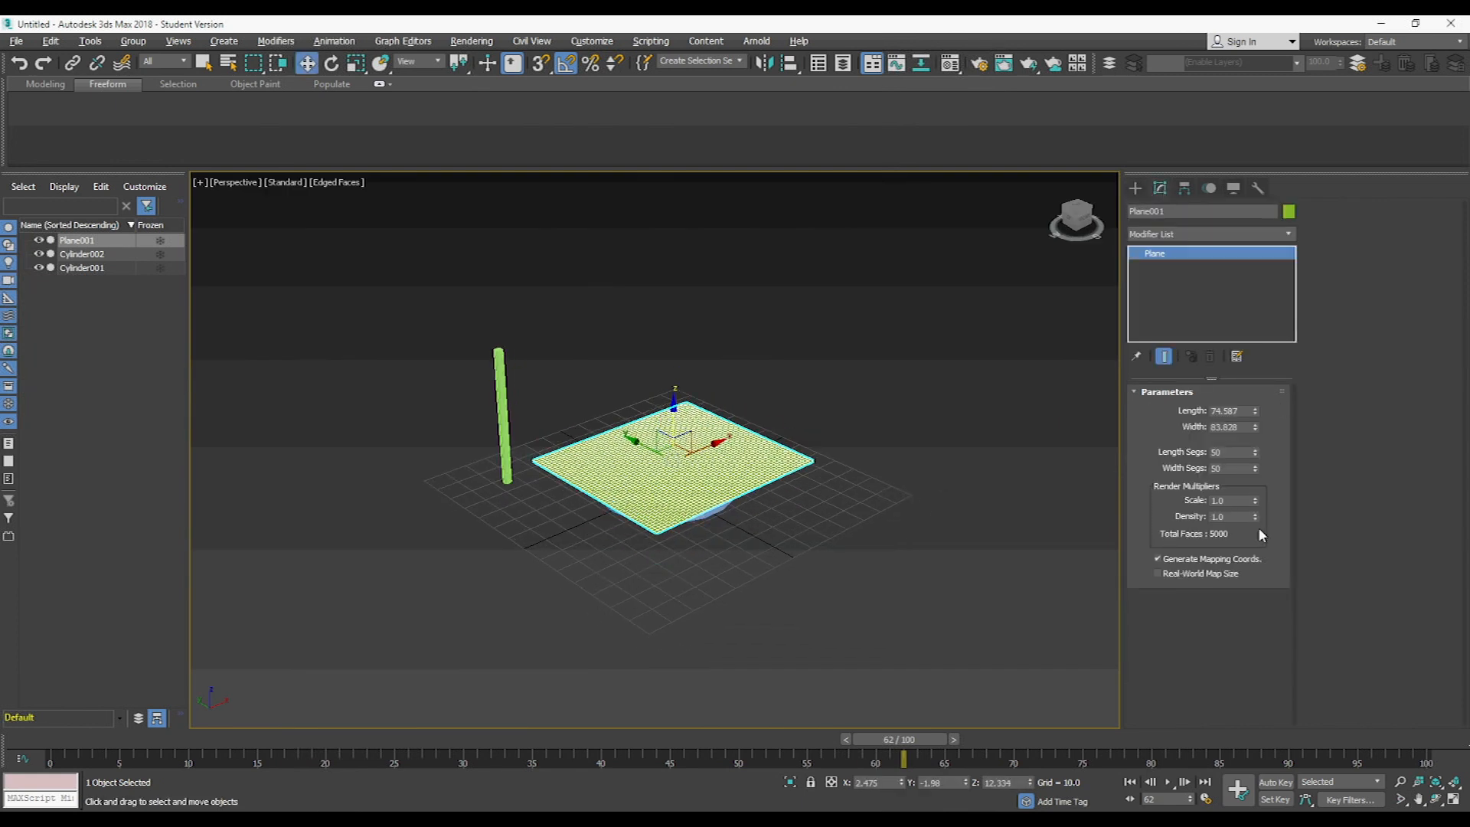
- Create a vertical 50 by 50 segment plane about 28 by 48 in the front view, starting at the pole's upper end
{"action": "middle_click_drag", "start_coordinate": [621, 442], "coordinate": [731, 463], "text": "alt"}
{"action": "key", "text": "f"}
{"action": "middle_click_drag", "start_coordinate": [734, 394], "coordinate": [628, 405]}
{"action": "scroll", "coordinate": [628, 405], "scroll_direction": "down", "scroll_amount": 5}
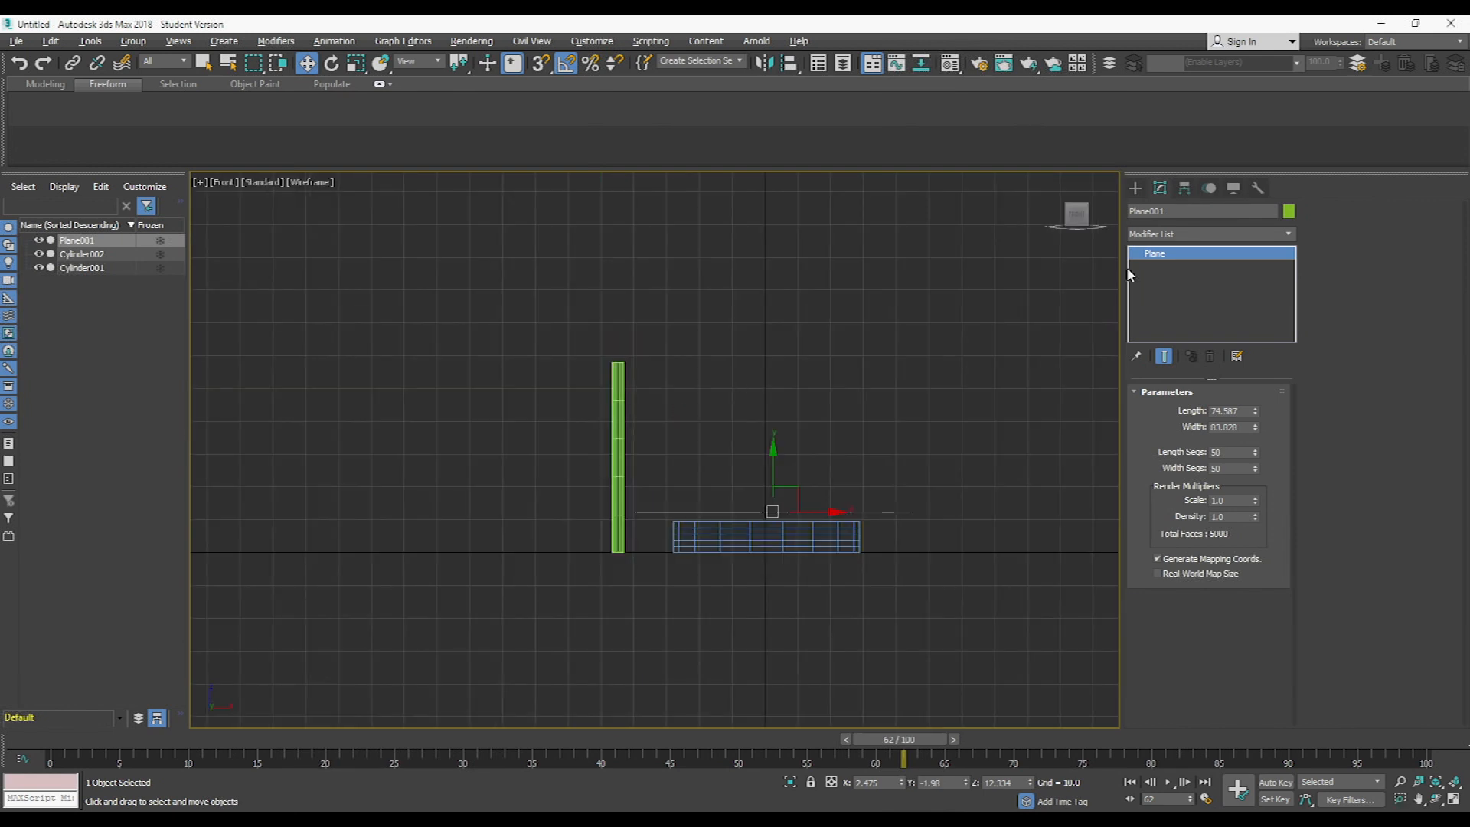
{"action": "left_click", "coordinate": [1136, 188]}
{"action": "left_click", "coordinate": [1236, 345]}
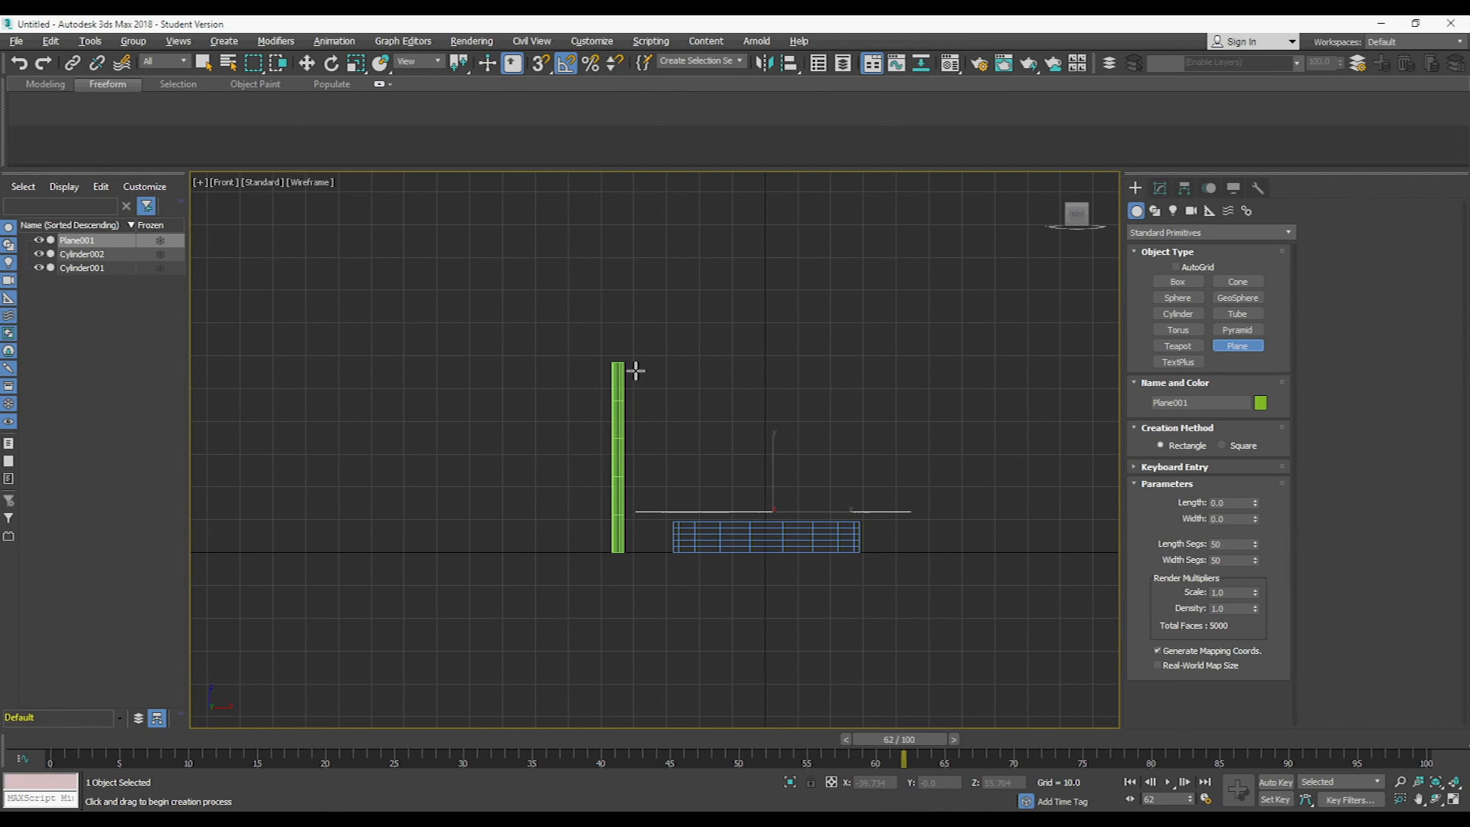
{"action": "left_click_drag", "start_coordinate": [624, 361], "coordinate": [782, 454]}
{"action": "key", "text": "p"}
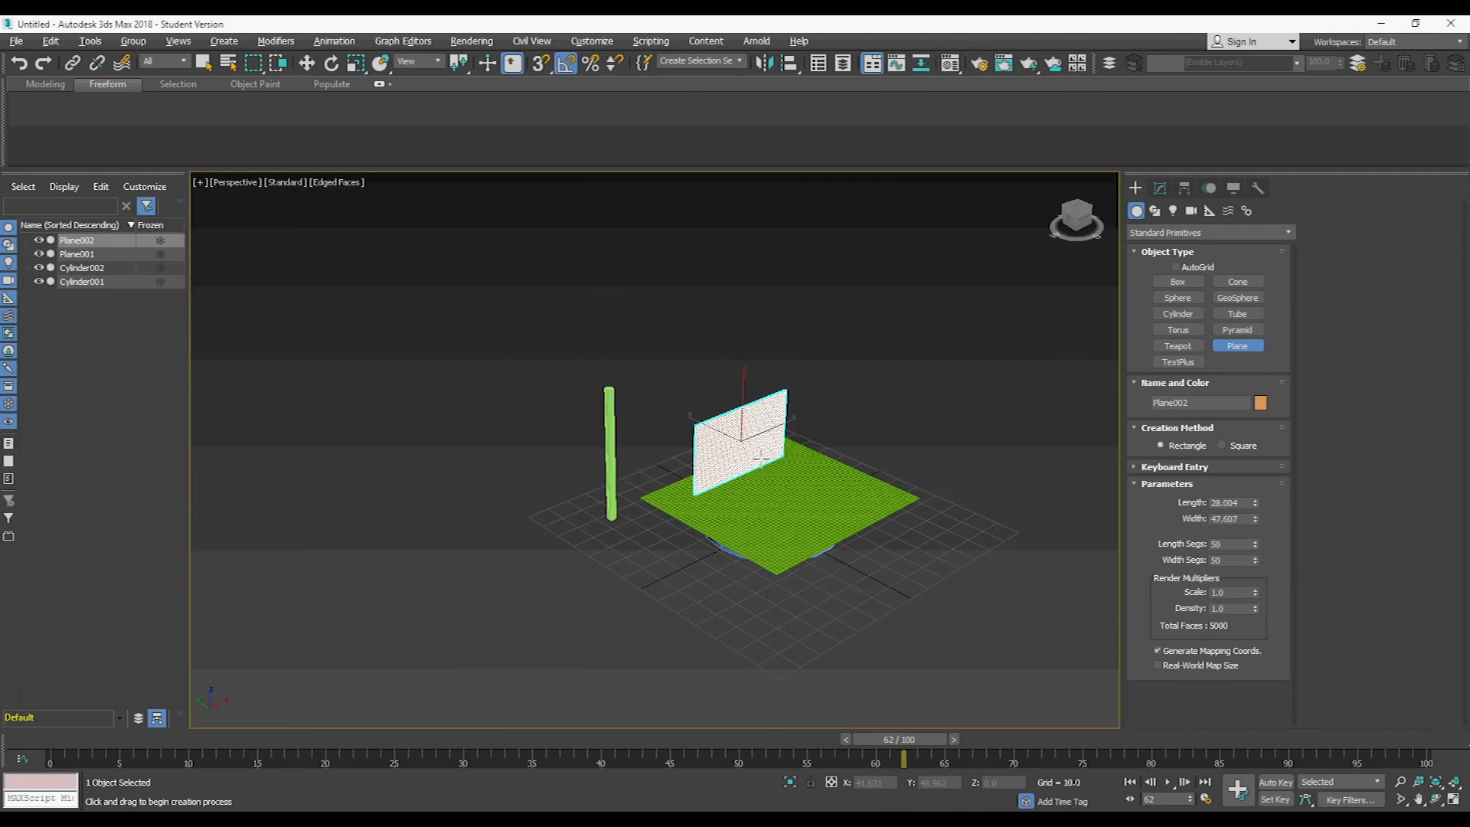
- Move the vertical plane back in depth until it lines up with the pole like a flag, and deselect it
{"action": "key", "text": "w"}
{"action": "key", "text": "t"}
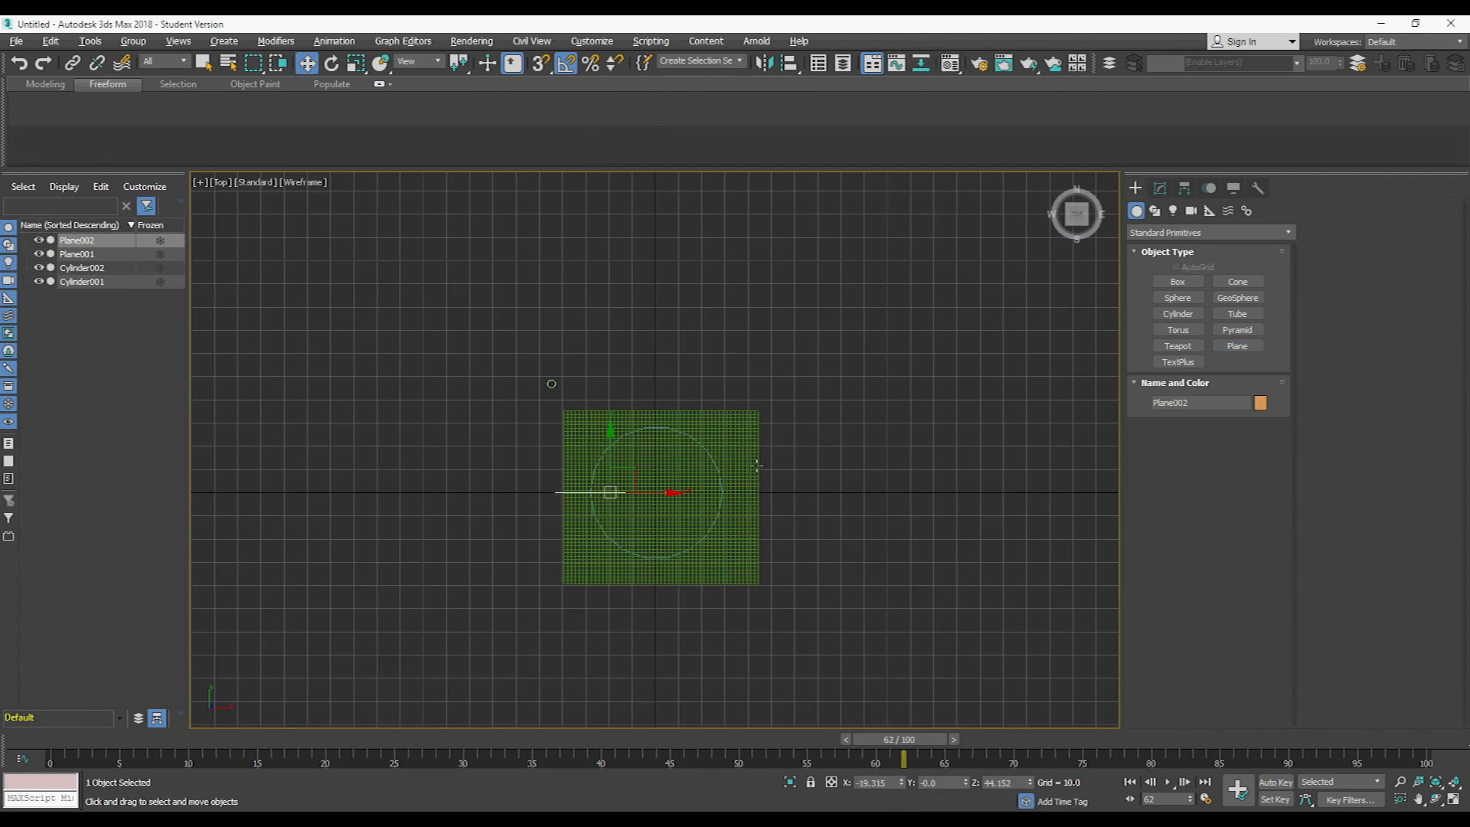
{"action": "left_click_drag", "start_coordinate": [610, 468], "coordinate": [606, 343]}
{"action": "key", "text": "p"}
{"action": "middle_click_drag", "start_coordinate": [631, 454], "coordinate": [451, 322]}
{"action": "scroll", "coordinate": [490, 326], "scroll_direction": "up", "scroll_amount": 3}
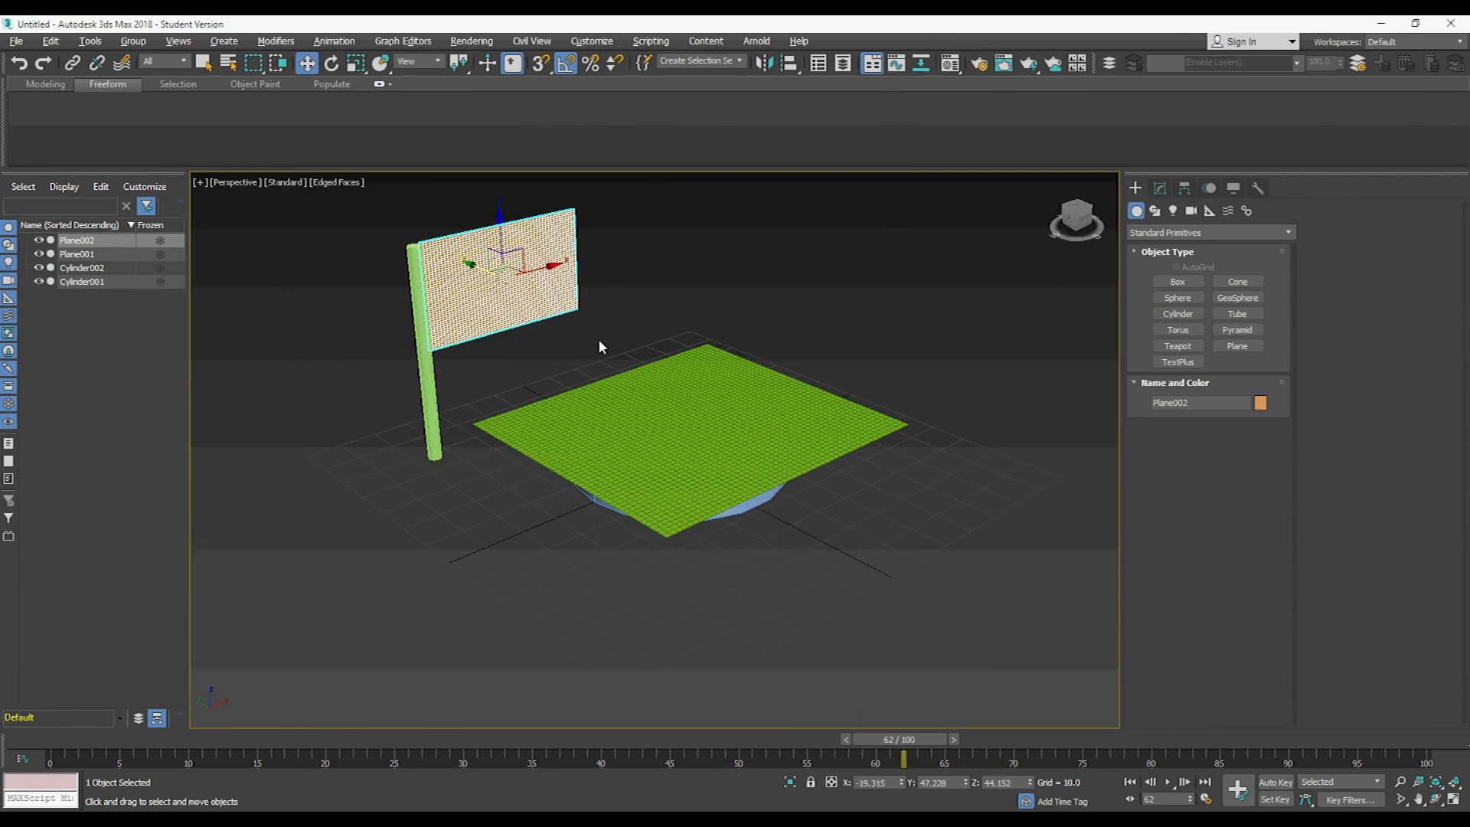
{"action": "middle_click_drag", "start_coordinate": [598, 338], "coordinate": [528, 338]}
{"action": "left_click", "coordinate": [693, 278]}
- Create a Wind space warp with an icon size of about 16.6 in the front view, on the pole's side opposite the flag
{"action": "middle_click_drag", "start_coordinate": [634, 429], "coordinate": [655, 492]}
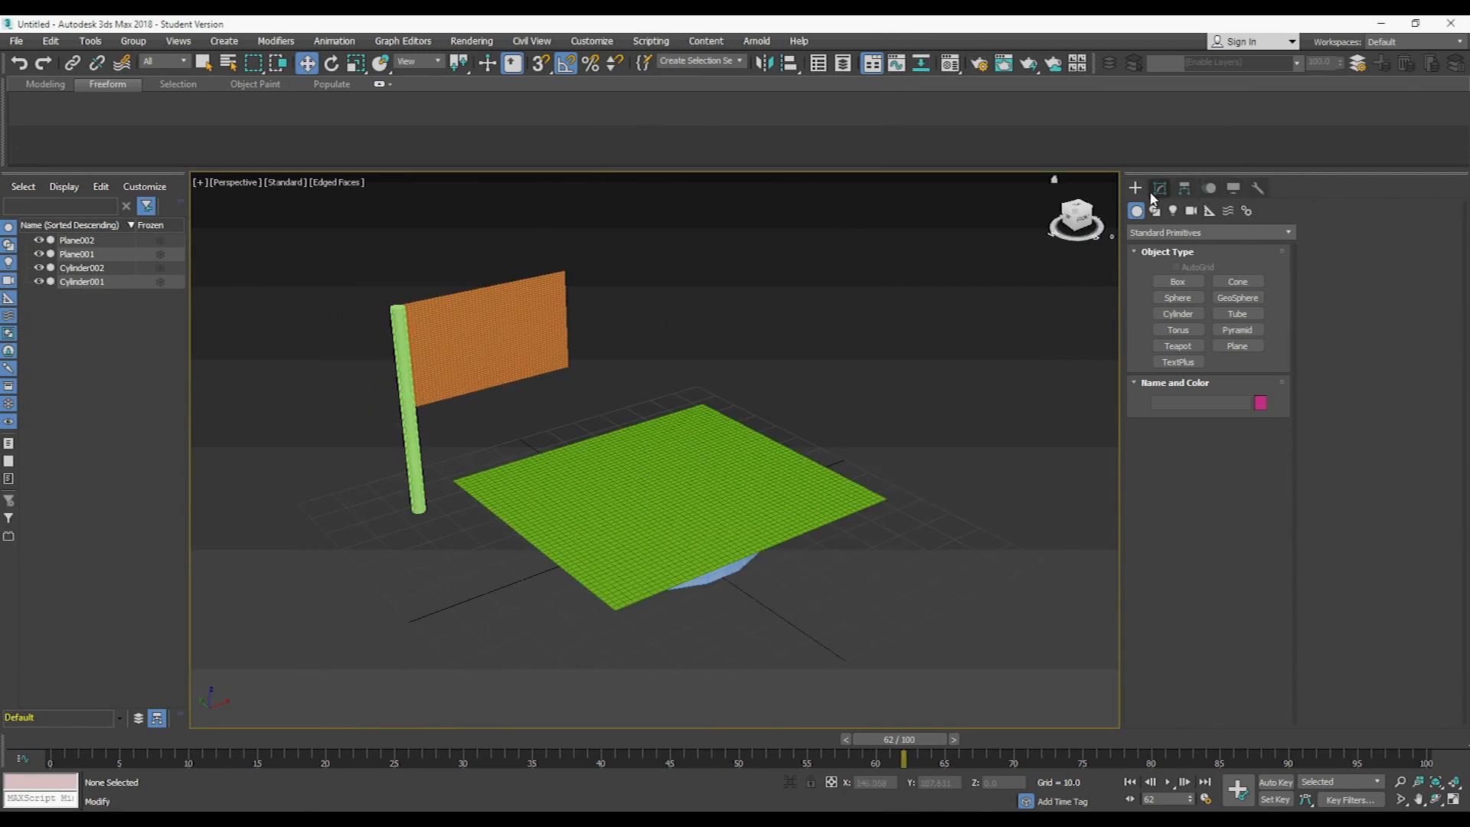
{"action": "left_click", "coordinate": [1229, 212]}
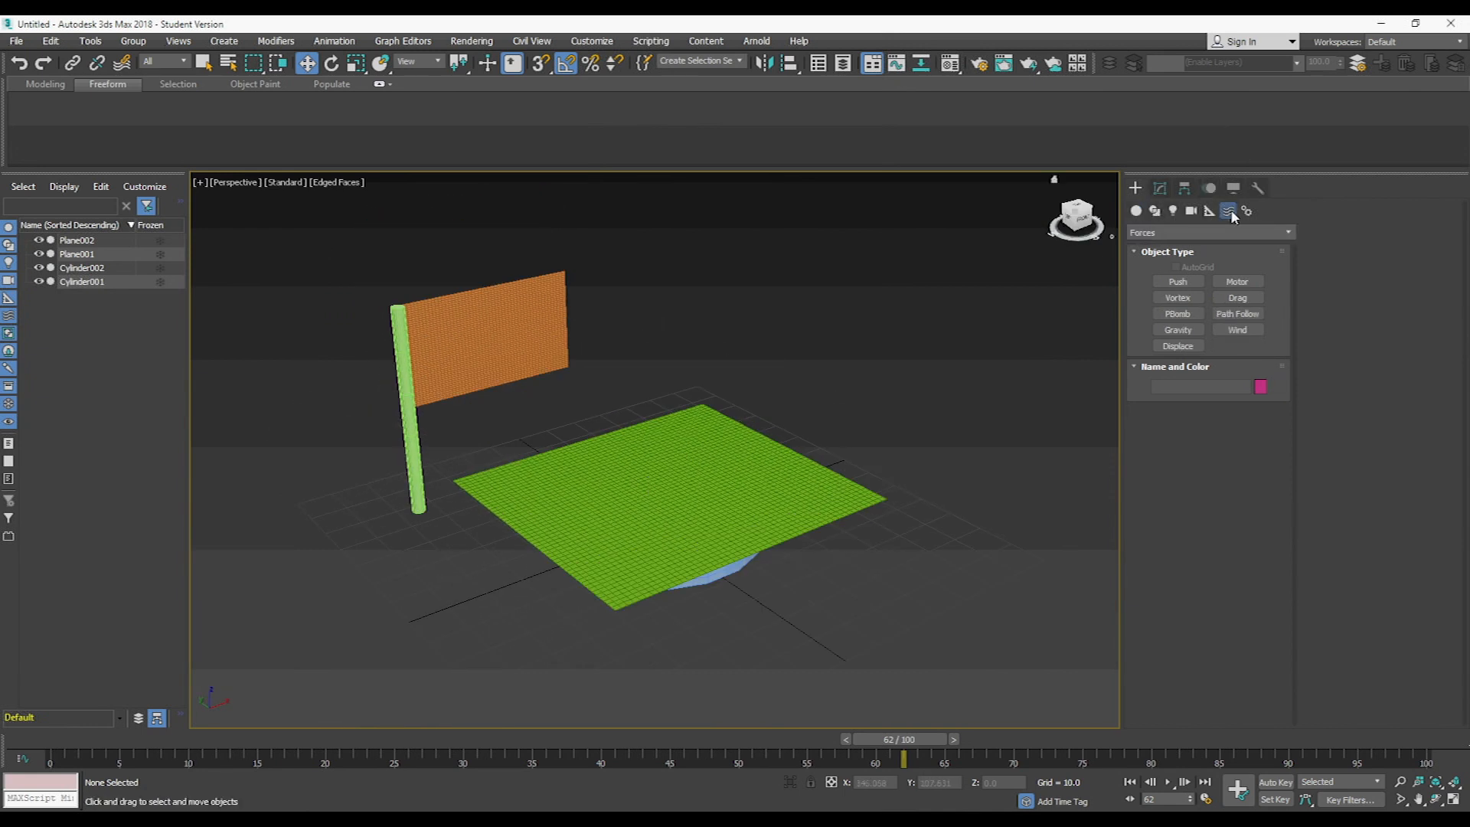
{"action": "left_click", "coordinate": [1237, 329]}
{"action": "middle_click_drag", "start_coordinate": [288, 533], "coordinate": [340, 463]}
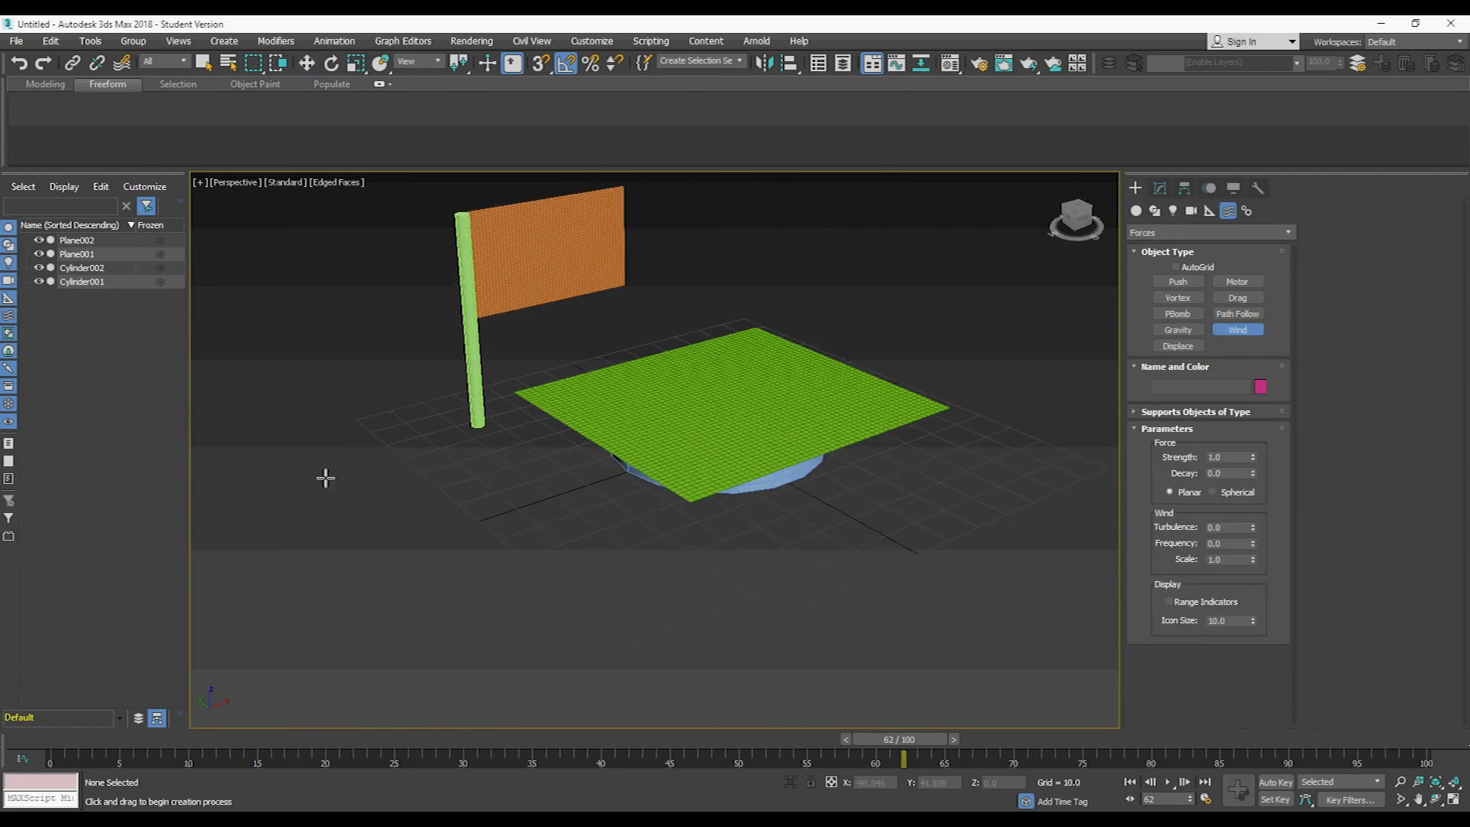
{"action": "key", "text": "f"}
{"action": "left_click_drag", "start_coordinate": [446, 463], "coordinate": [548, 467]}
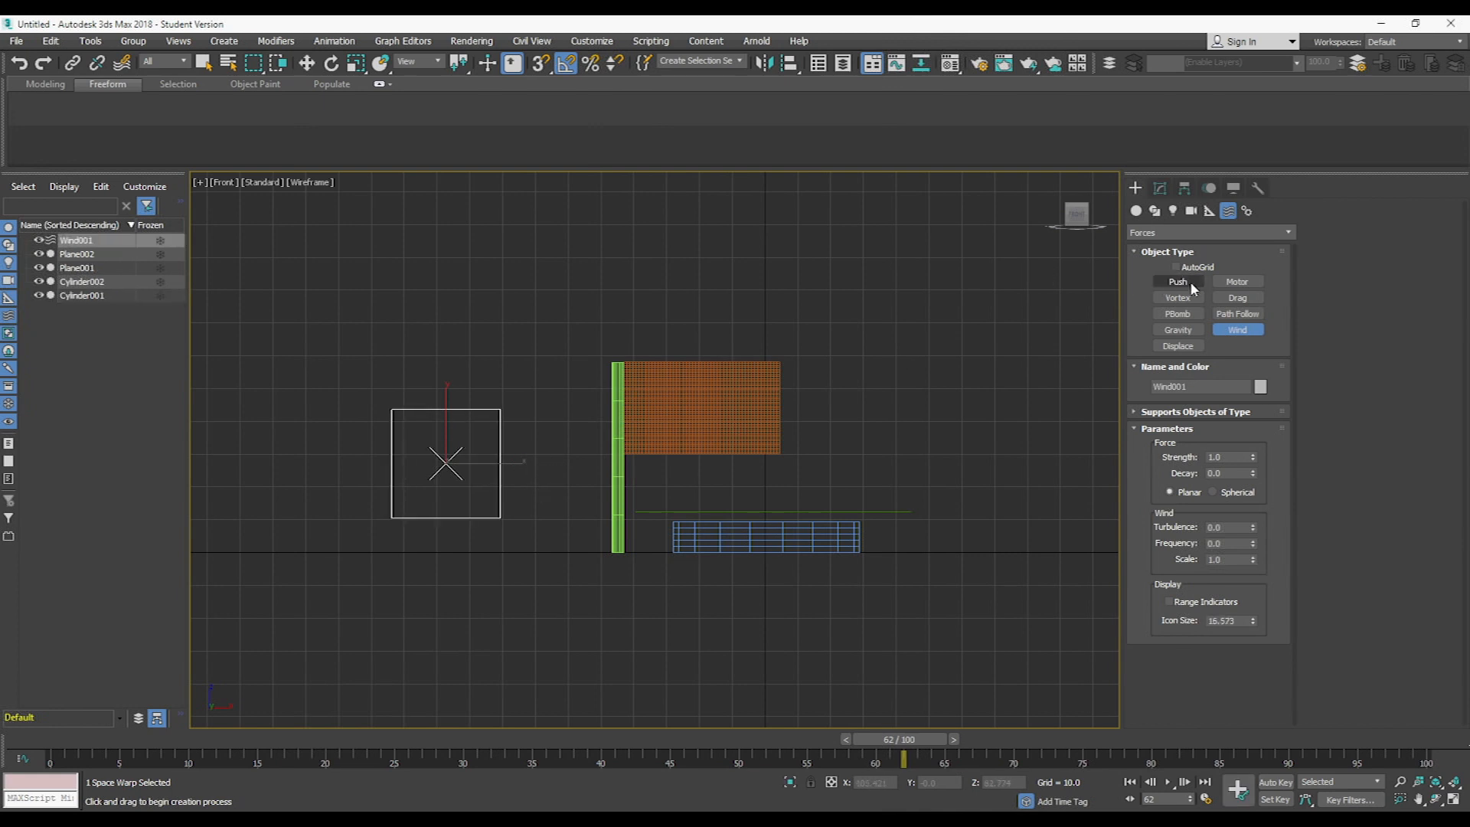
- Create a Gravity space warp with an icon size of about 12 beside the horizontal plane and rotate it to point straight down
{"action": "left_click", "coordinate": [1177, 330]}
{"action": "left_click_drag", "start_coordinate": [939, 477], "coordinate": [951, 538]}
{"action": "key", "text": "p"}
{"action": "middle_click_drag", "start_coordinate": [938, 499], "coordinate": [885, 485]}
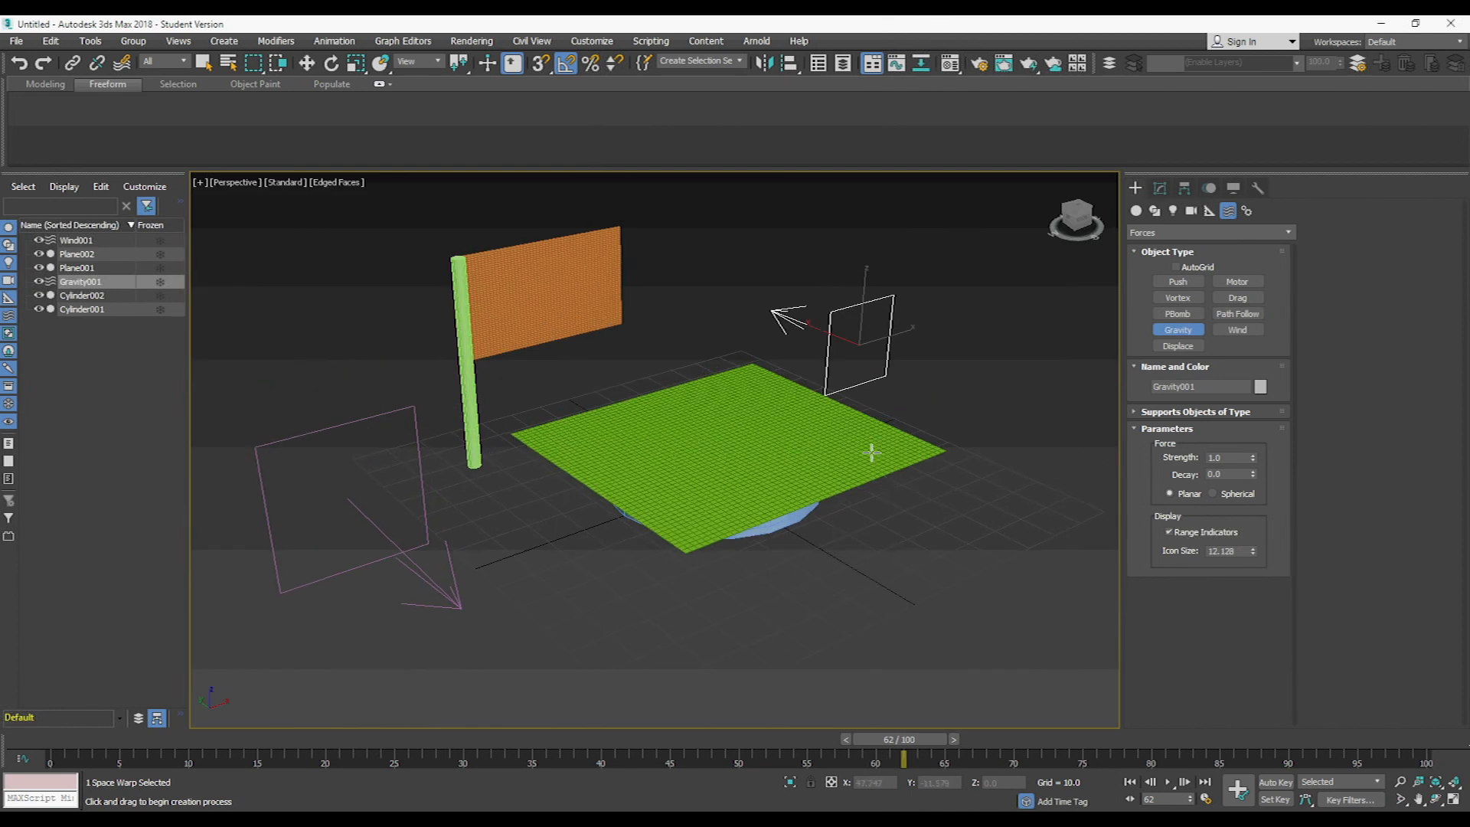
{"action": "key", "text": "e"}
{"action": "left_click_drag", "start_coordinate": [837, 295], "coordinate": [794, 239]}
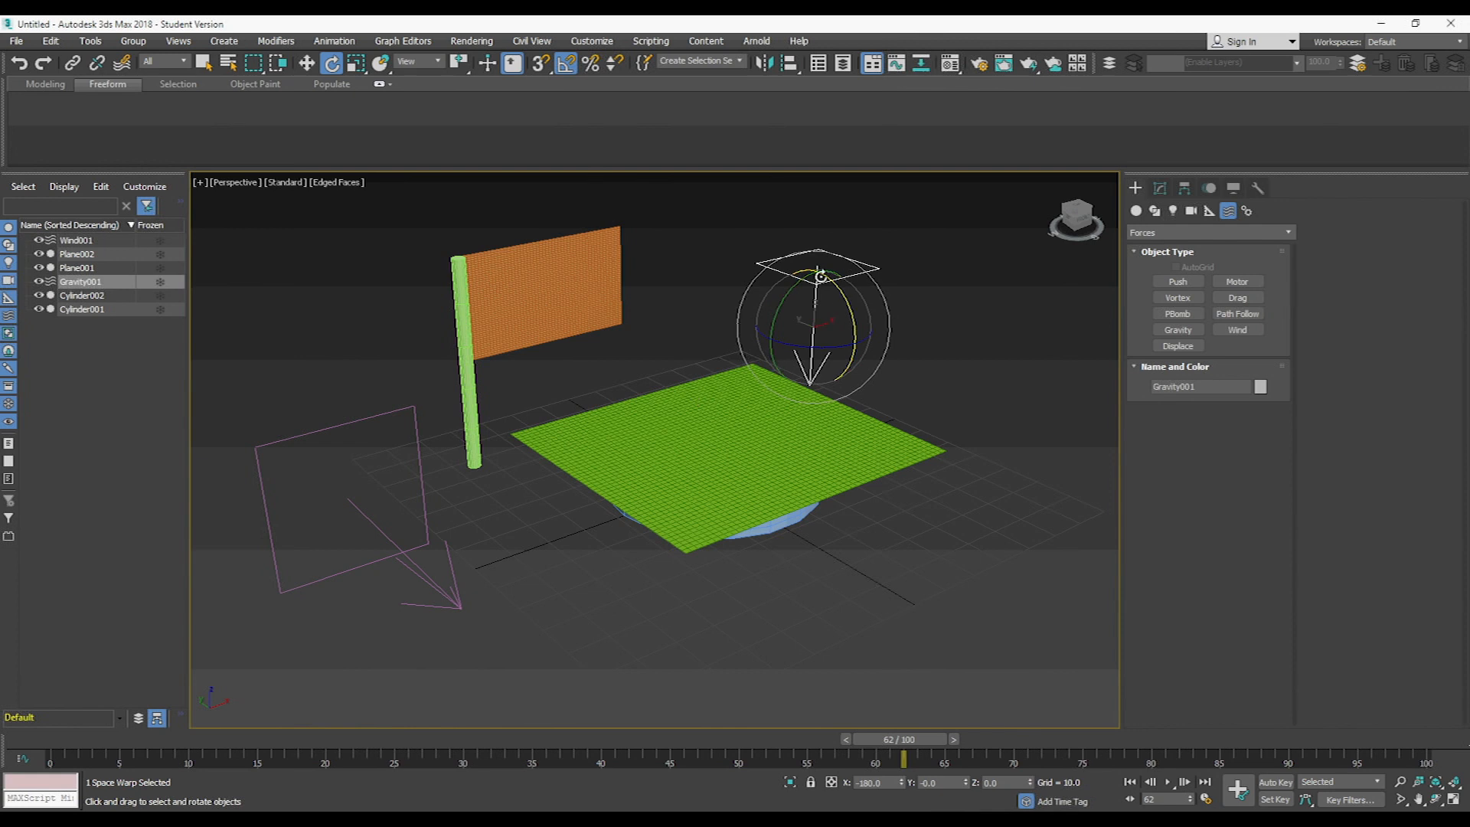
- Rotate the Wind space warp so its arrow points toward the pole and flag, and clear the selection
{"action": "left_click", "coordinate": [409, 567]}
{"action": "left_click_drag", "start_coordinate": [387, 578], "coordinate": [457, 558]}
{"action": "middle_click_drag", "start_coordinate": [749, 341], "coordinate": [571, 366]}
{"action": "left_click", "coordinate": [1000, 423]}
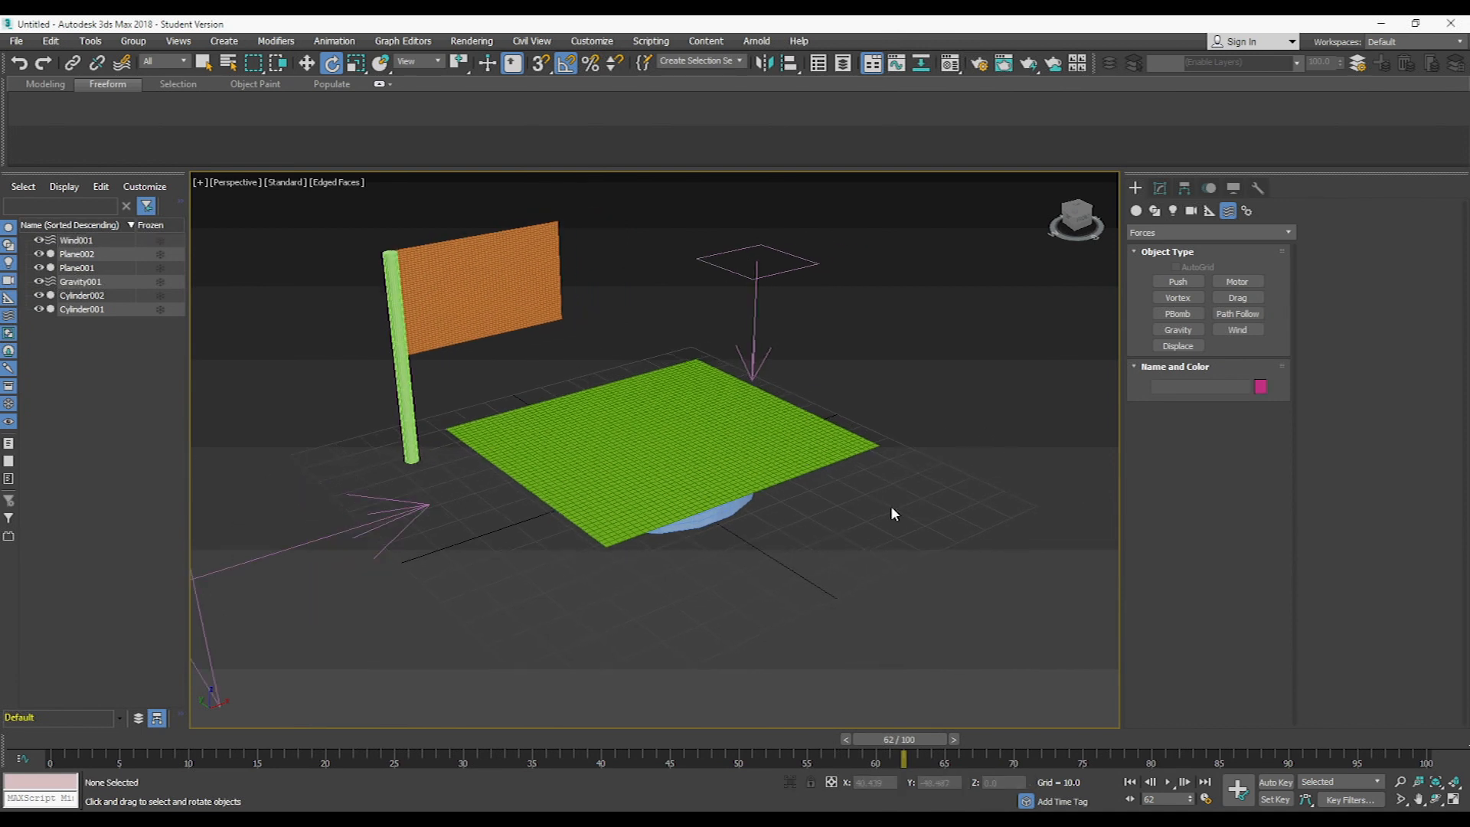
- Apply one Cloth modifier to the disk and the horizontal plane together
{"action": "middle_click_drag", "start_coordinate": [707, 543], "coordinate": [659, 498], "text": "alt"}
{"action": "left_click_drag", "start_coordinate": [589, 413], "coordinate": [588, 411]}
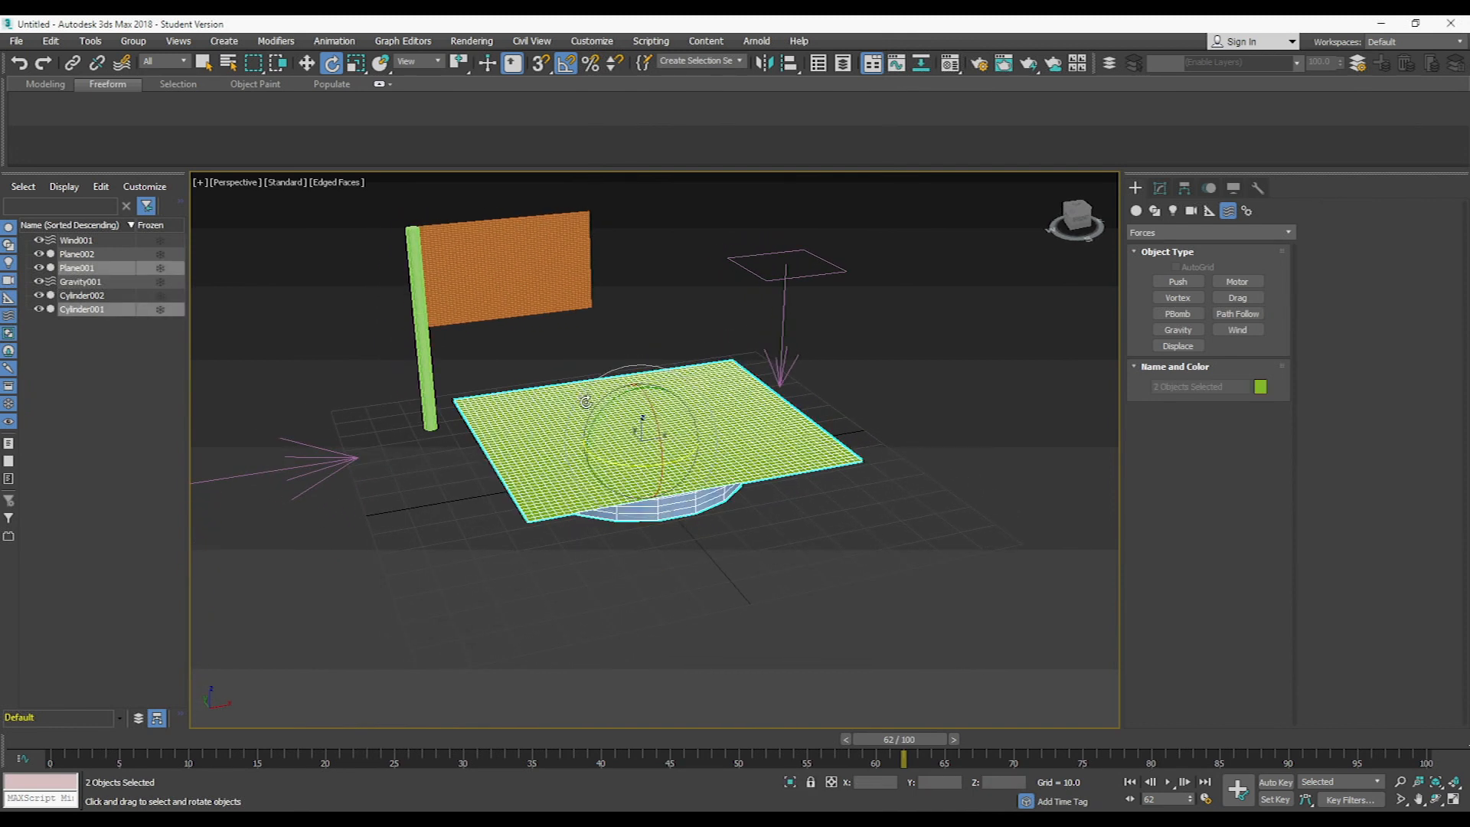
{"action": "left_click", "coordinate": [1160, 188]}
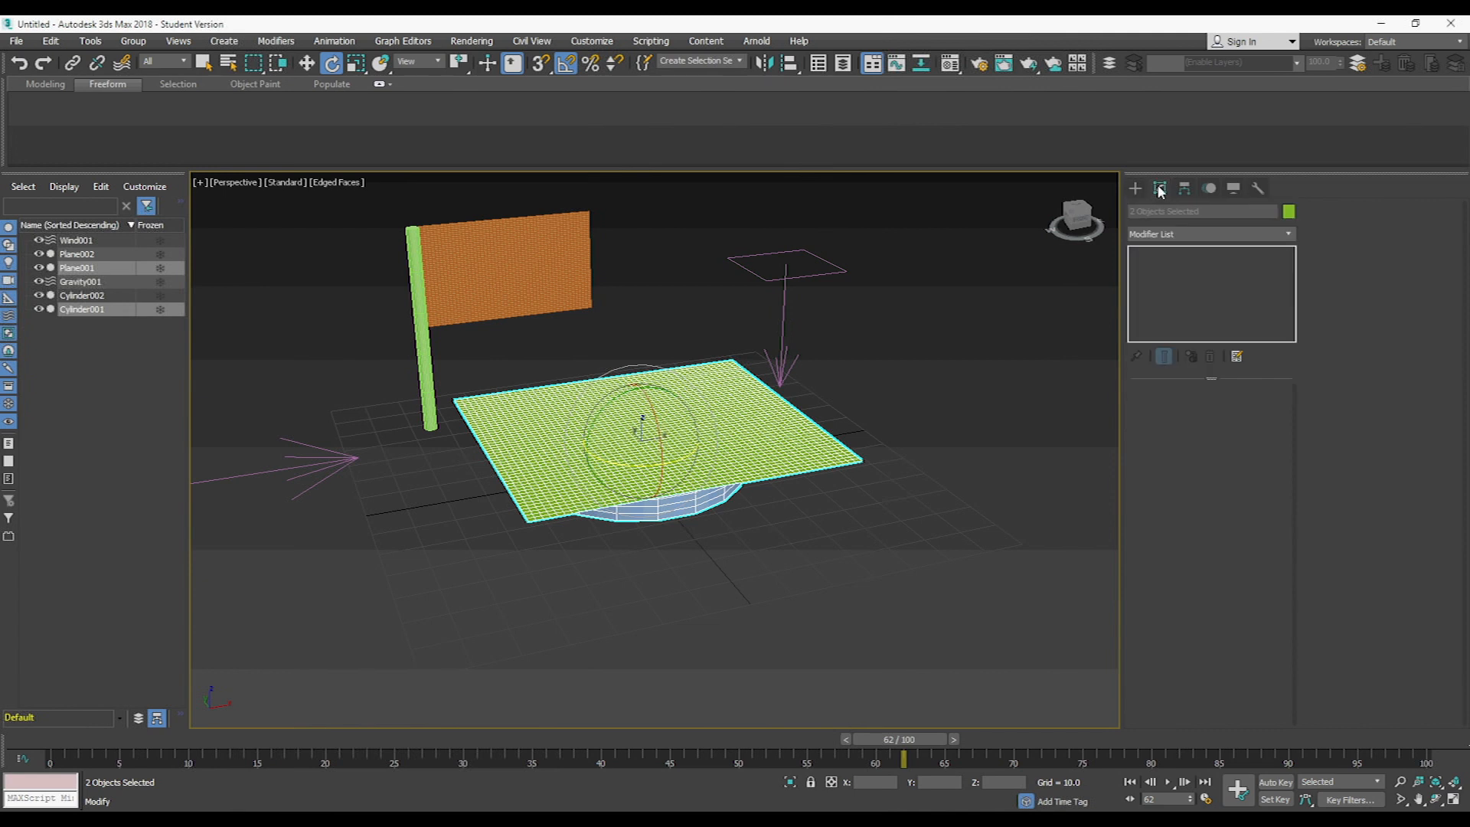
{"action": "left_click", "coordinate": [1277, 236]}
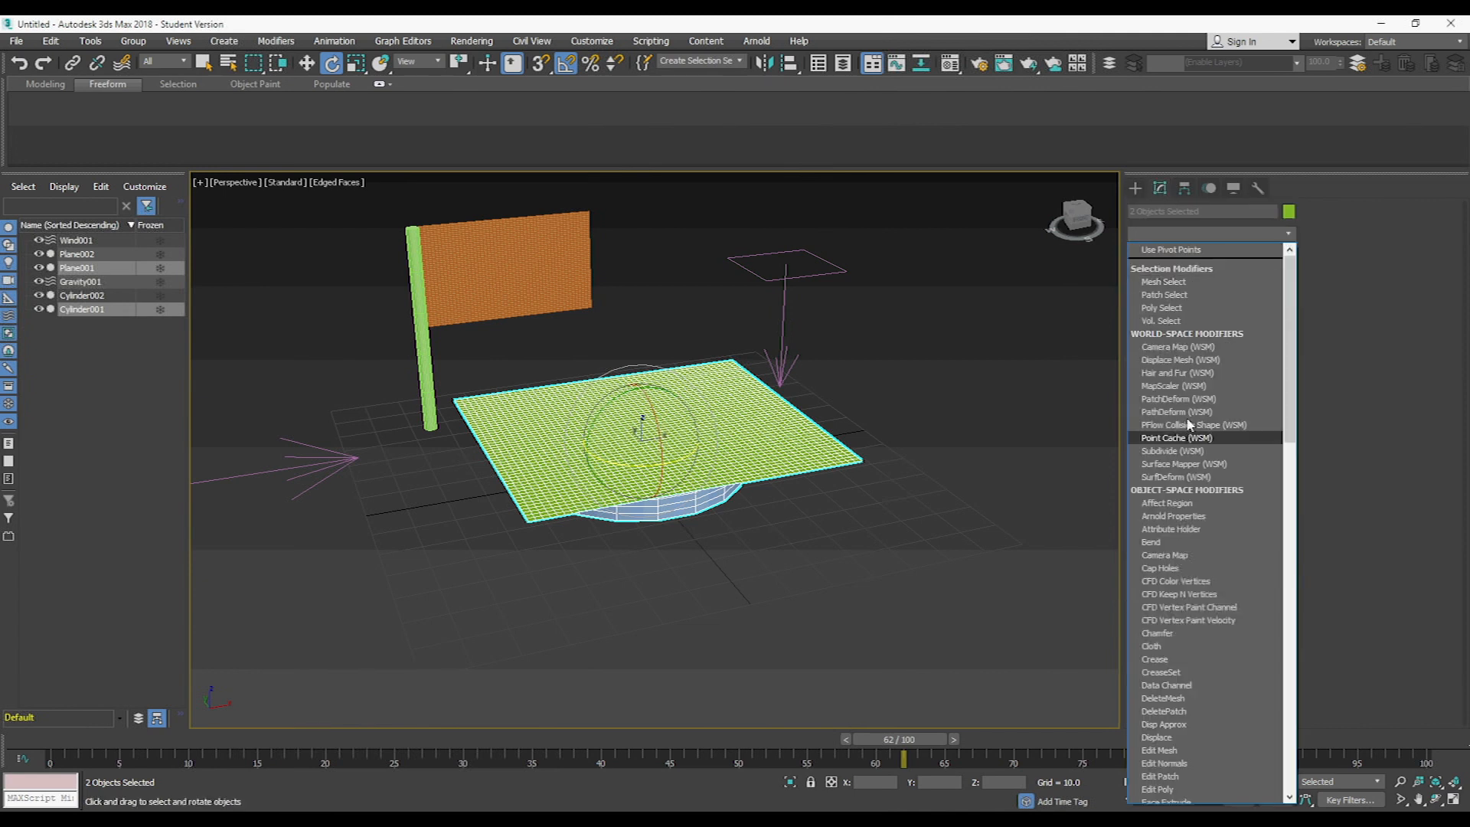
{"action": "left_click", "coordinate": [1173, 645]}
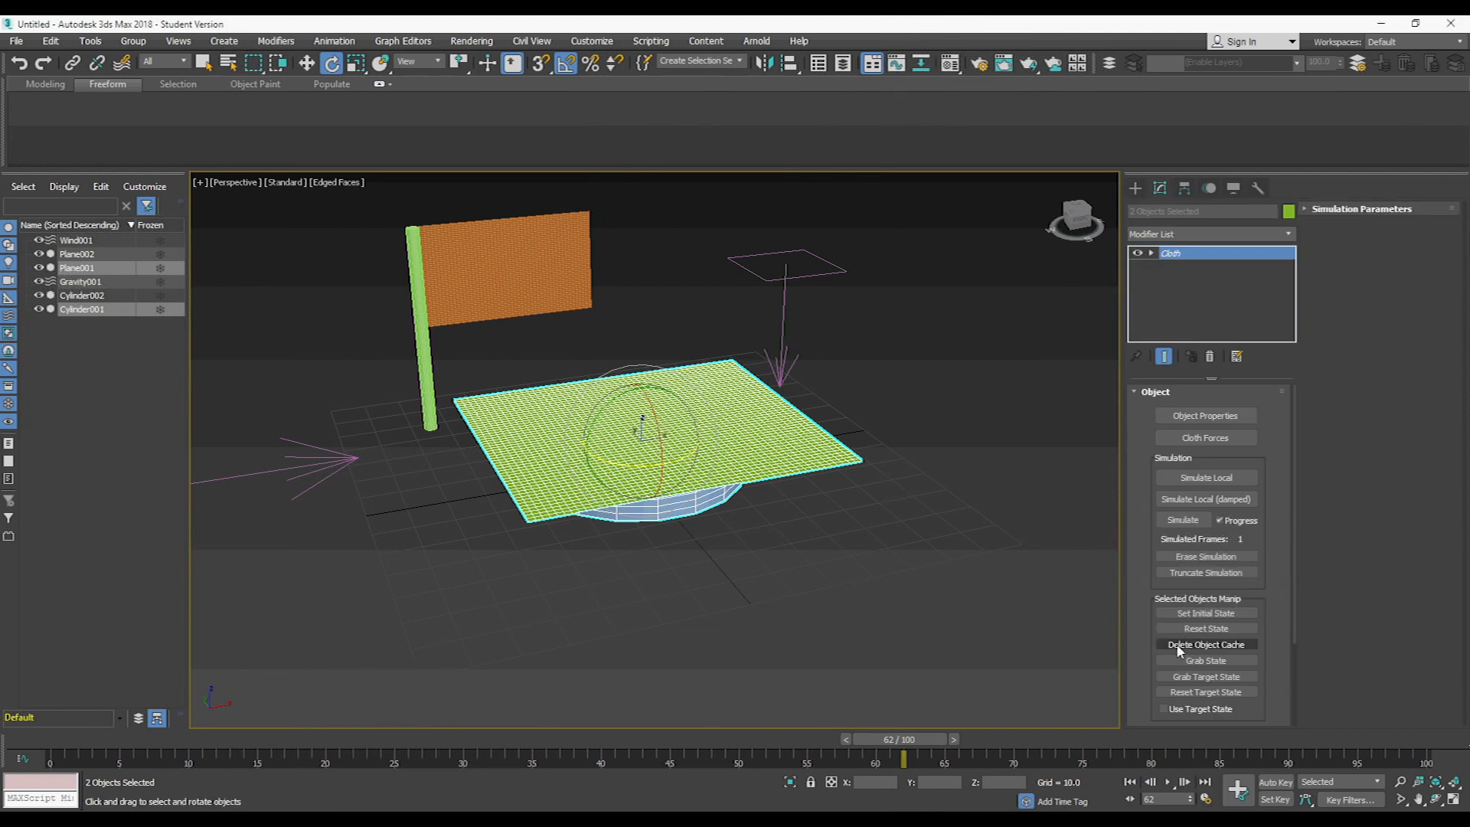
- Define Cylinder001 as a Collision Object in the Cloth object properties
{"action": "left_click", "coordinate": [1212, 421]}
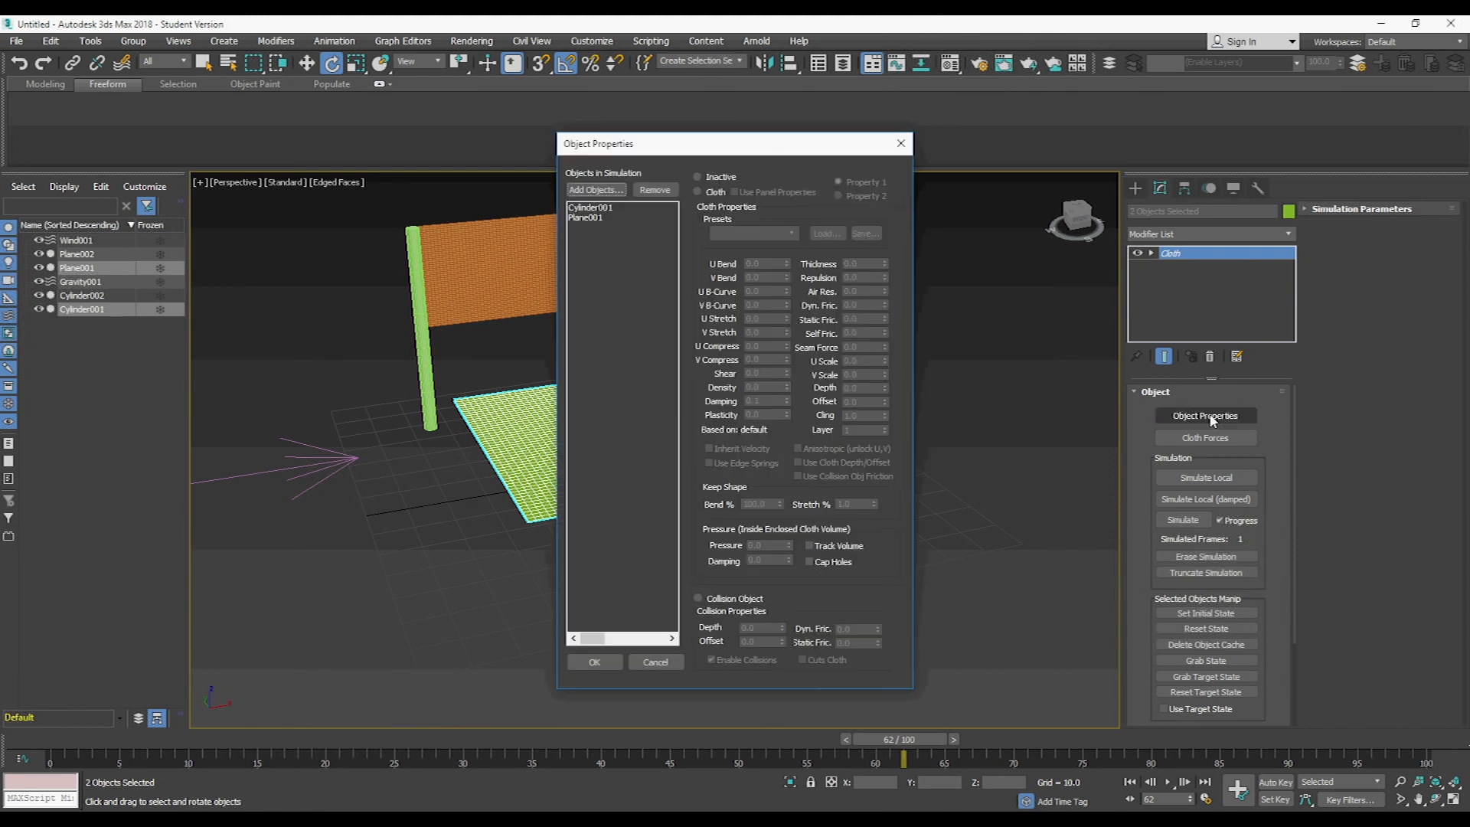
{"action": "left_click", "coordinate": [591, 207]}
{"action": "left_click", "coordinate": [702, 601]}
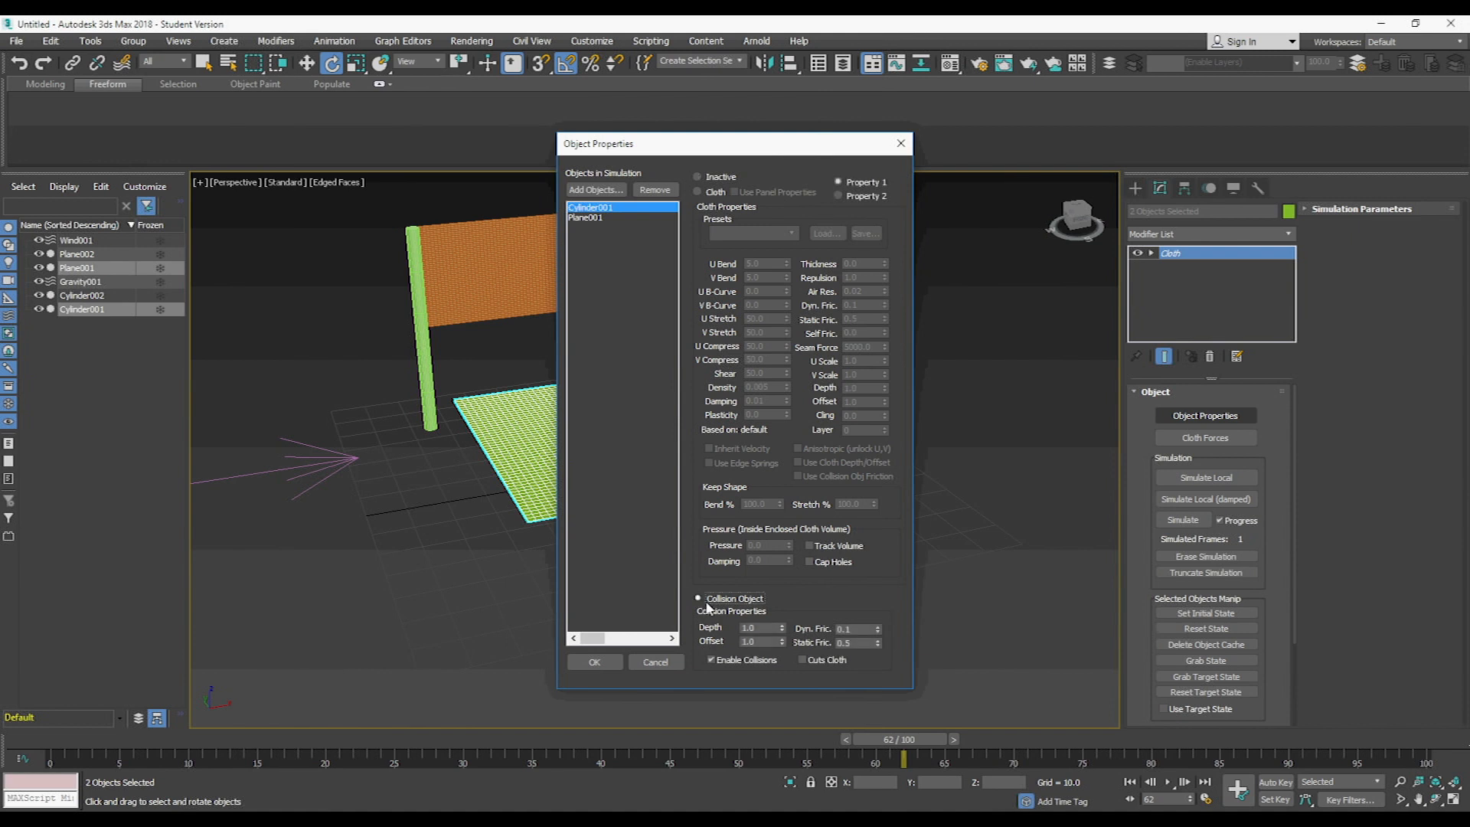
- Define Plane001 as Cloth with the Flannel preset and accept the object properties
{"action": "left_click", "coordinate": [586, 218]}
{"action": "left_click", "coordinate": [697, 192]}
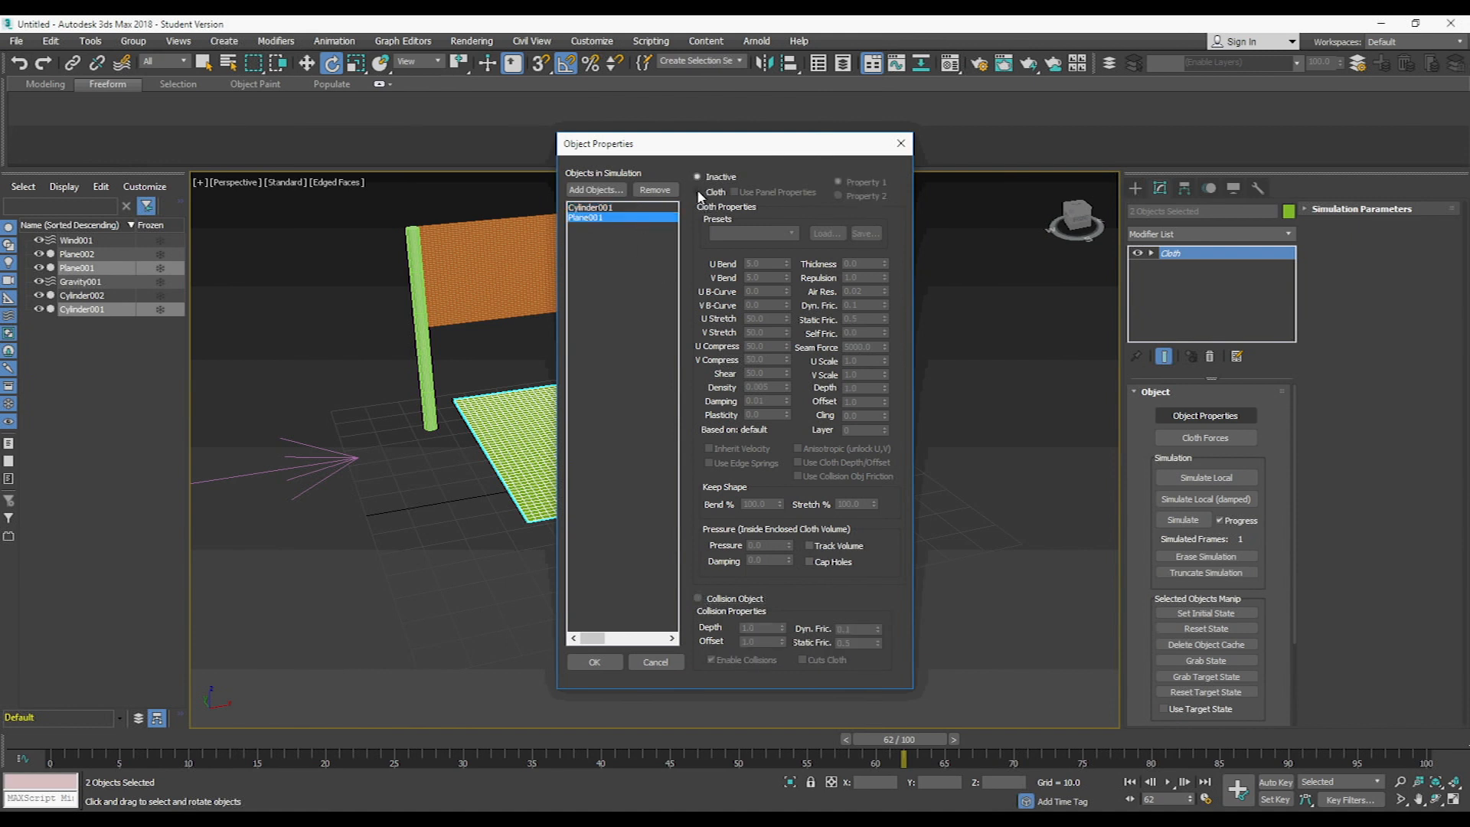
{"action": "left_click", "coordinate": [793, 233]}
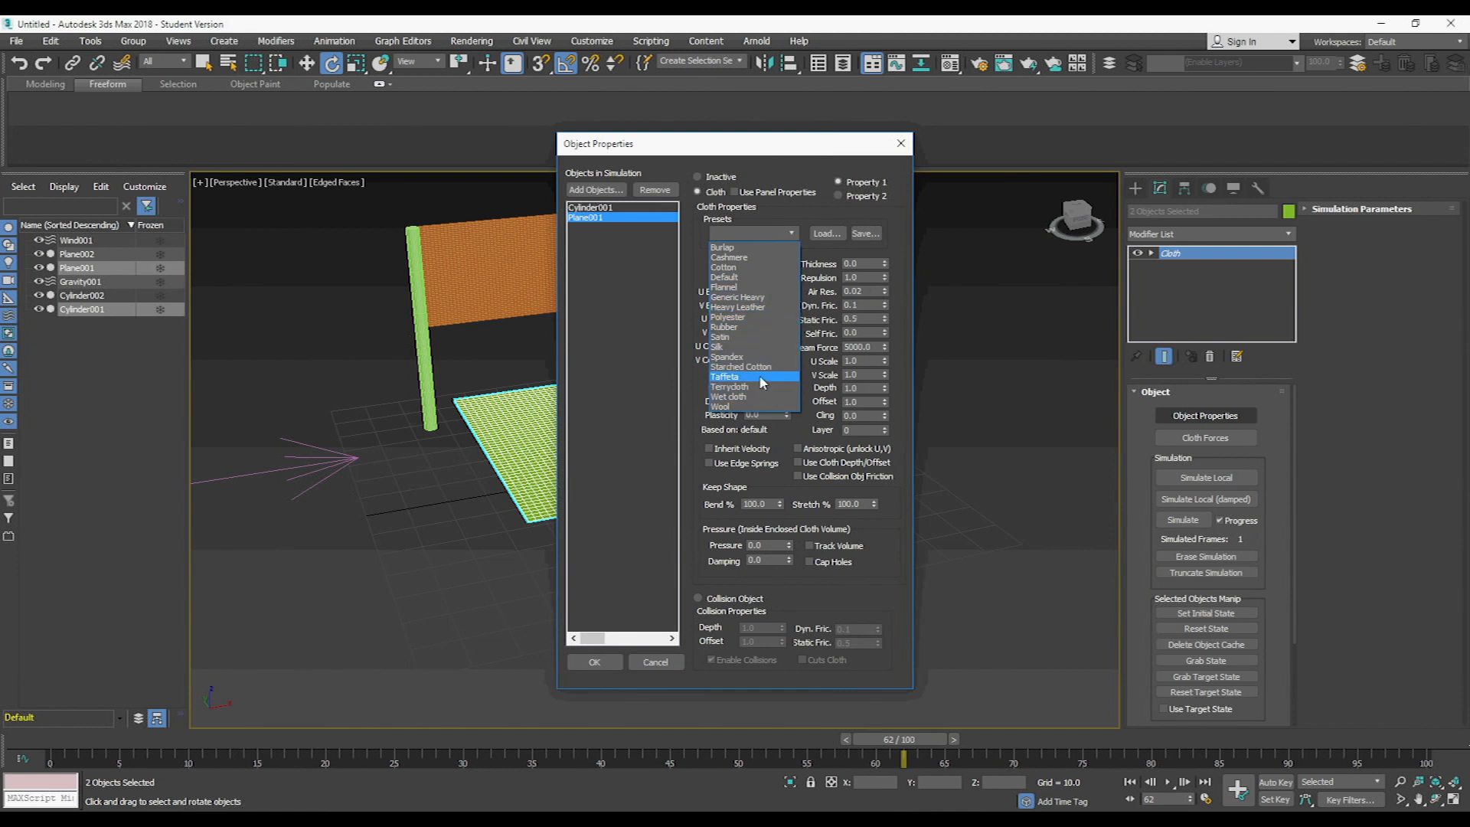
{"action": "left_click", "coordinate": [741, 288]}
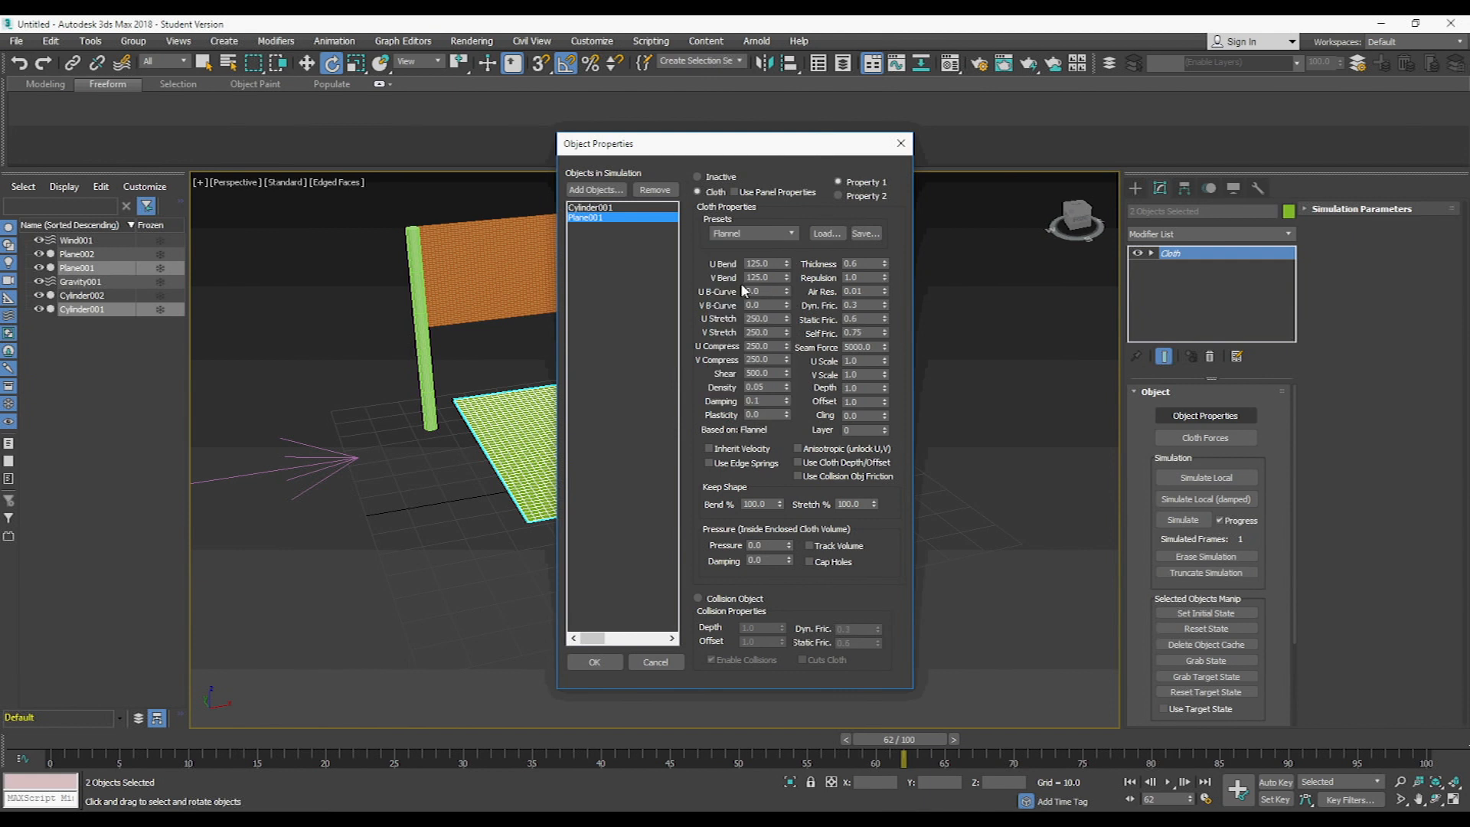
{"action": "left_click", "coordinate": [616, 663]}
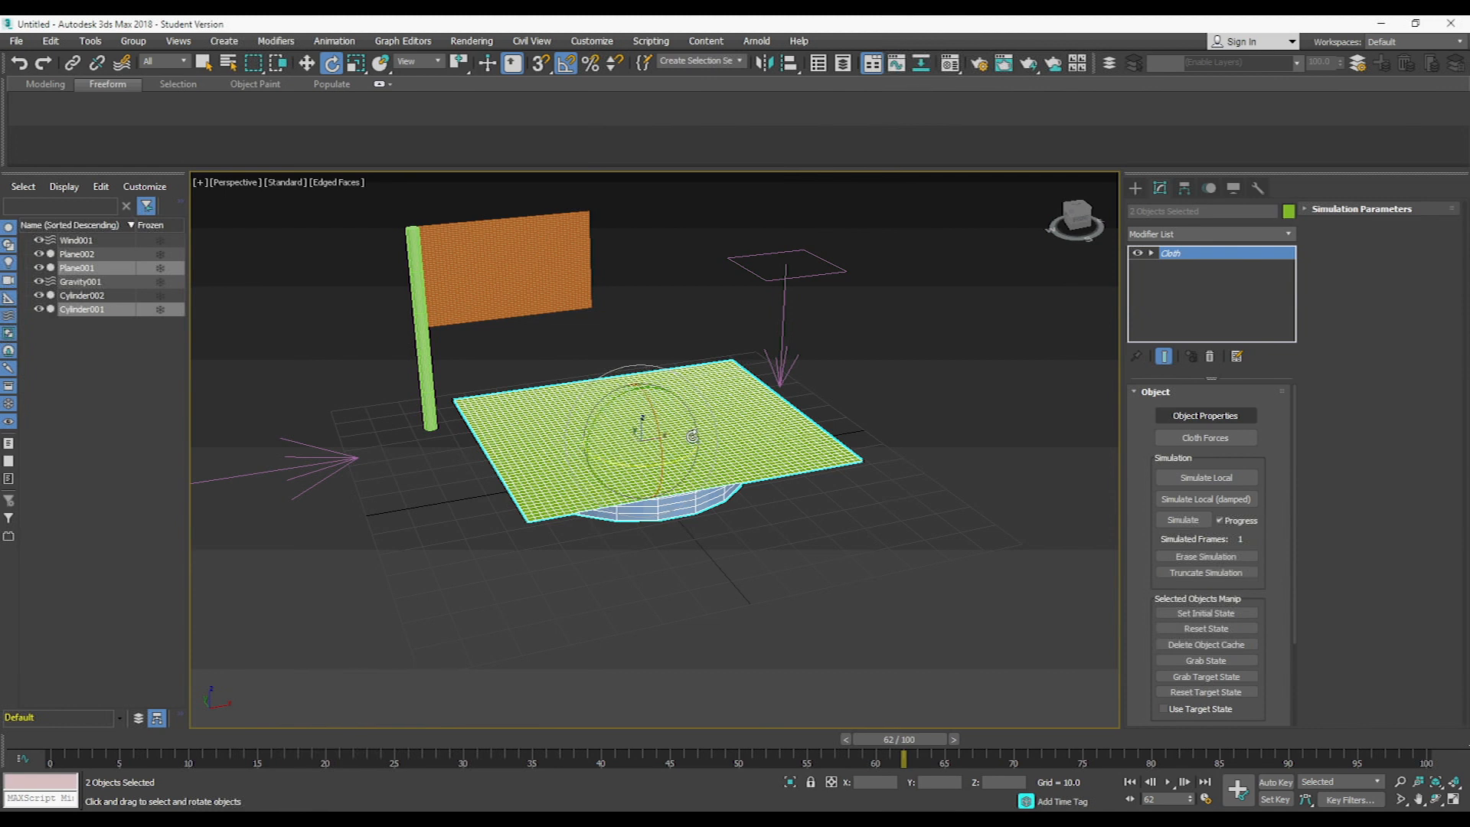
- Add the Gravity001 force to the cloth simulation
{"action": "left_click", "coordinate": [1208, 439]}
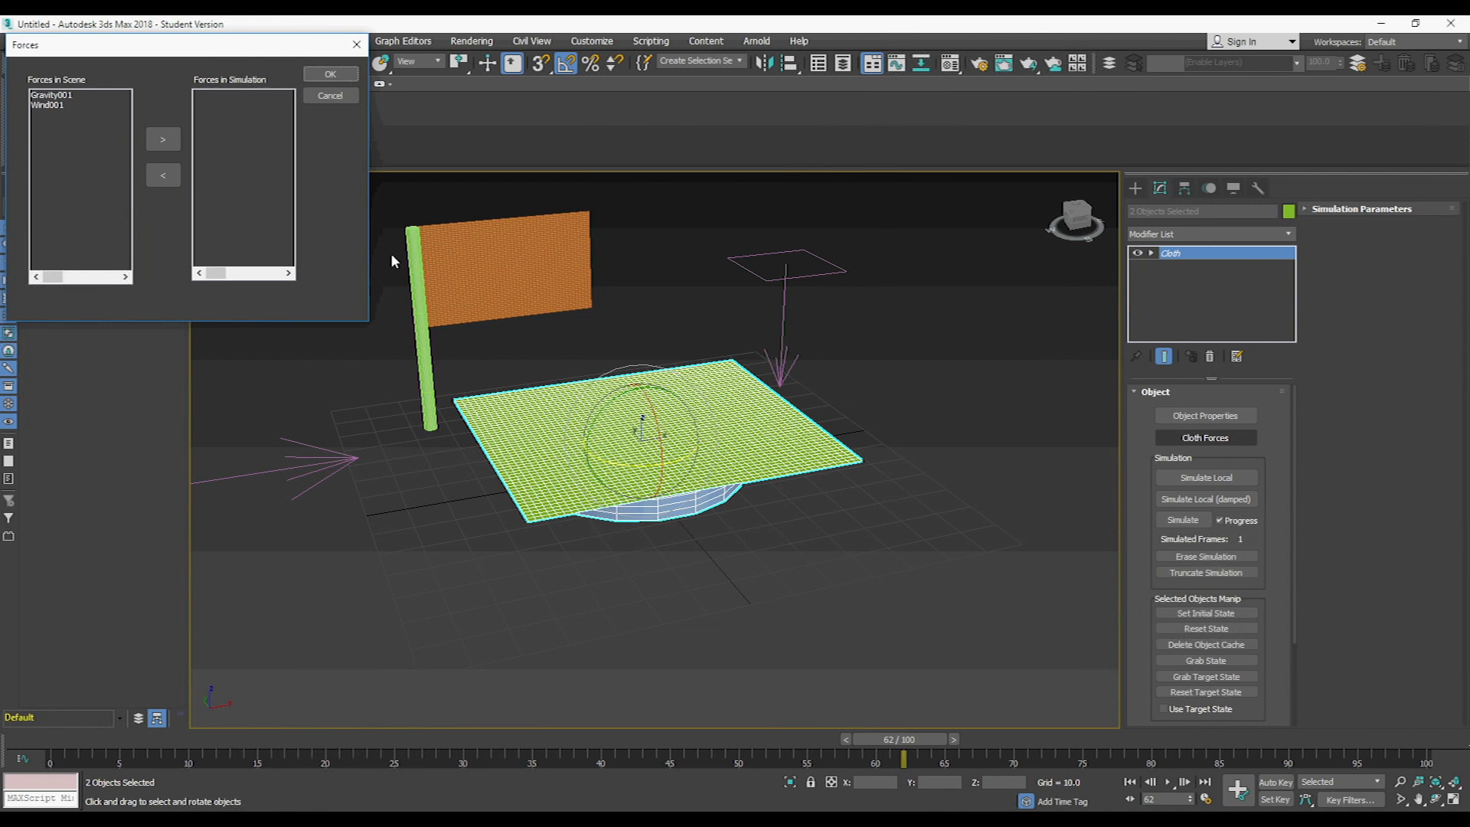
{"action": "left_click", "coordinate": [69, 98]}
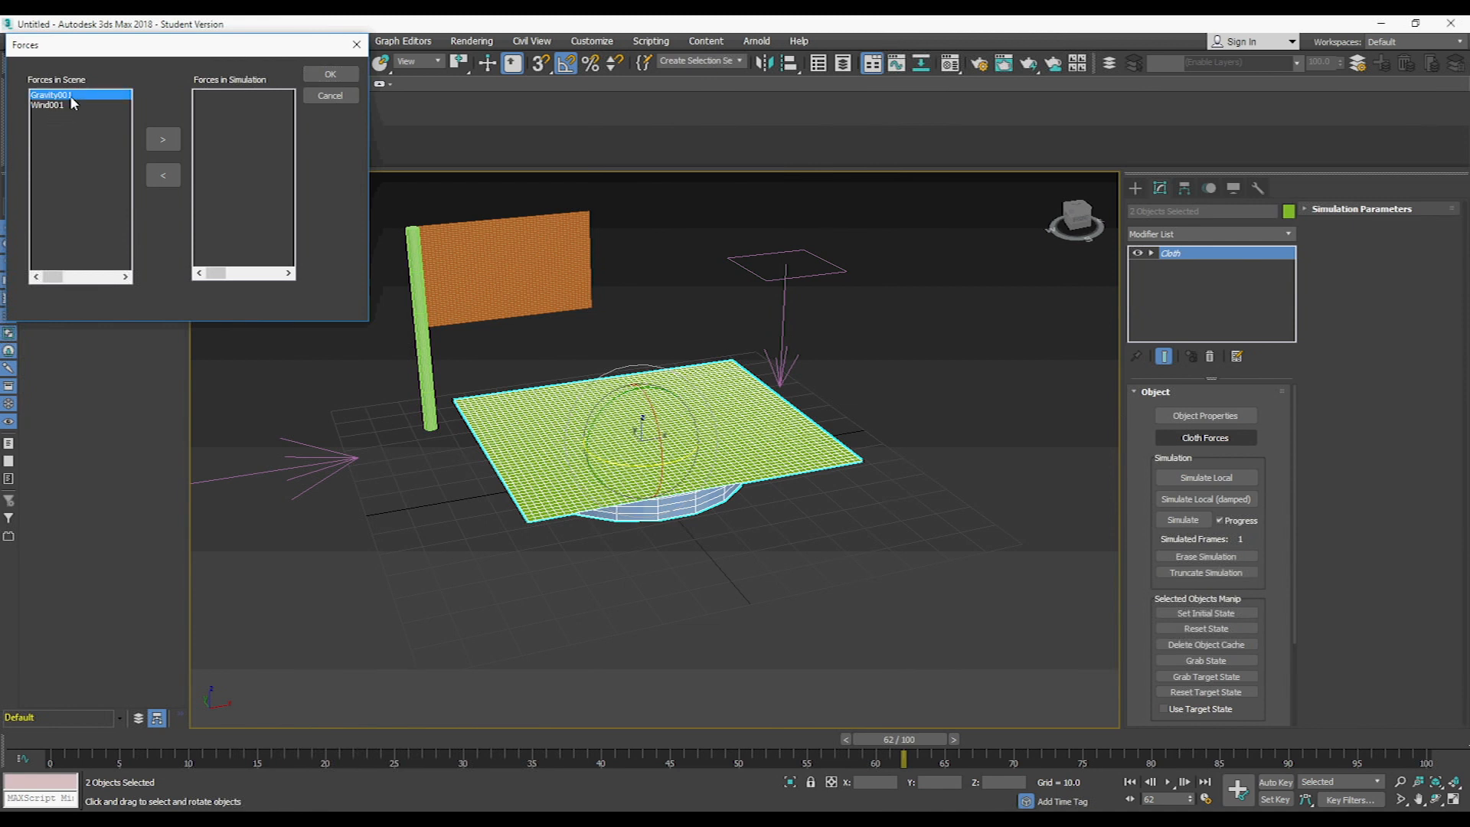
{"action": "left_click", "coordinate": [162, 138]}
{"action": "left_click", "coordinate": [329, 74]}
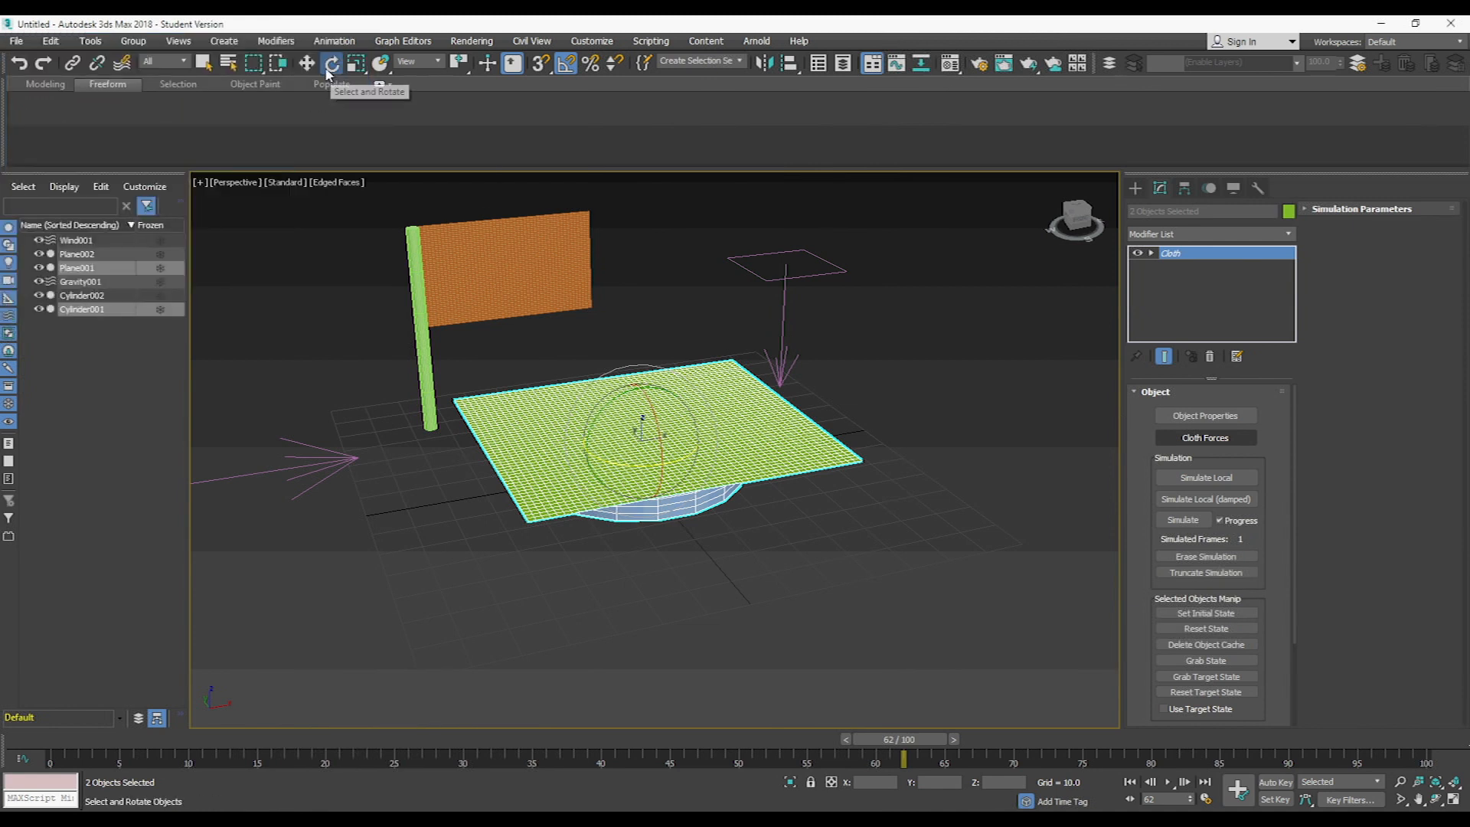
- Run the local cloth simulation until the plane drapes over the disk, and stop it
{"action": "left_click", "coordinate": [1206, 477]}
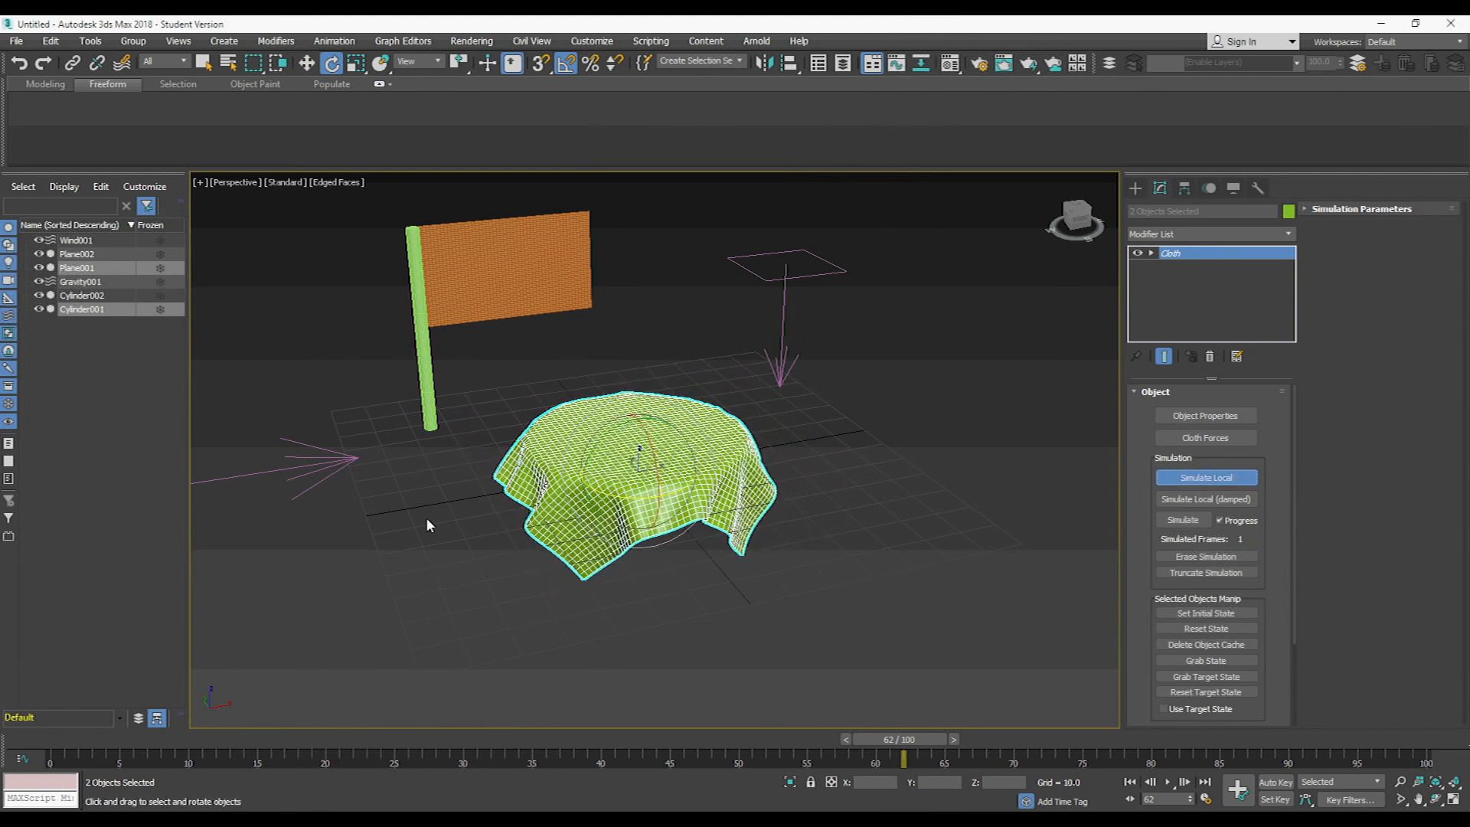
{"action": "middle_click_drag", "start_coordinate": [420, 489], "coordinate": [521, 505]}
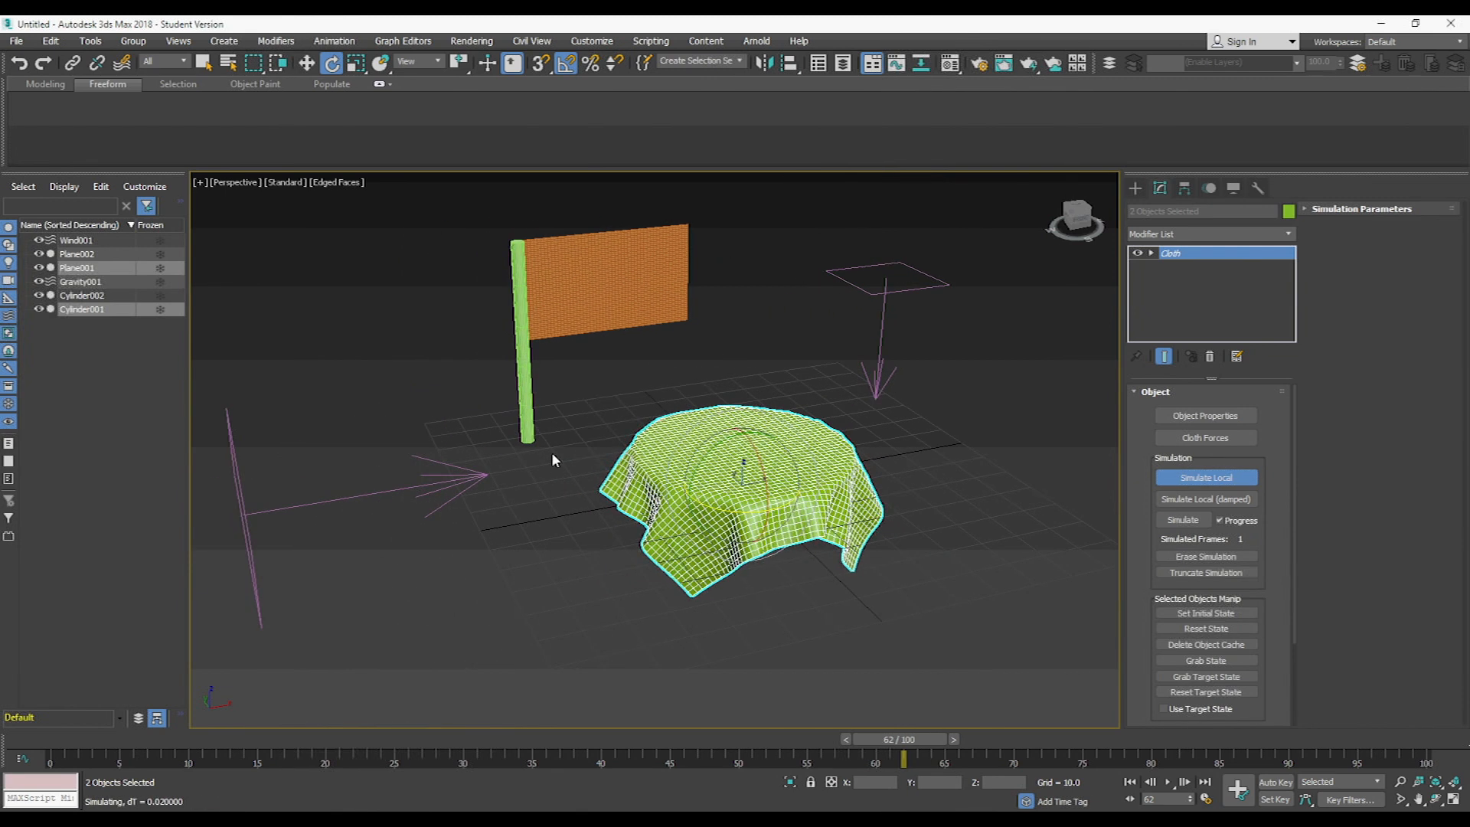
{"action": "middle_click_drag", "start_coordinate": [597, 415], "coordinate": [590, 427]}
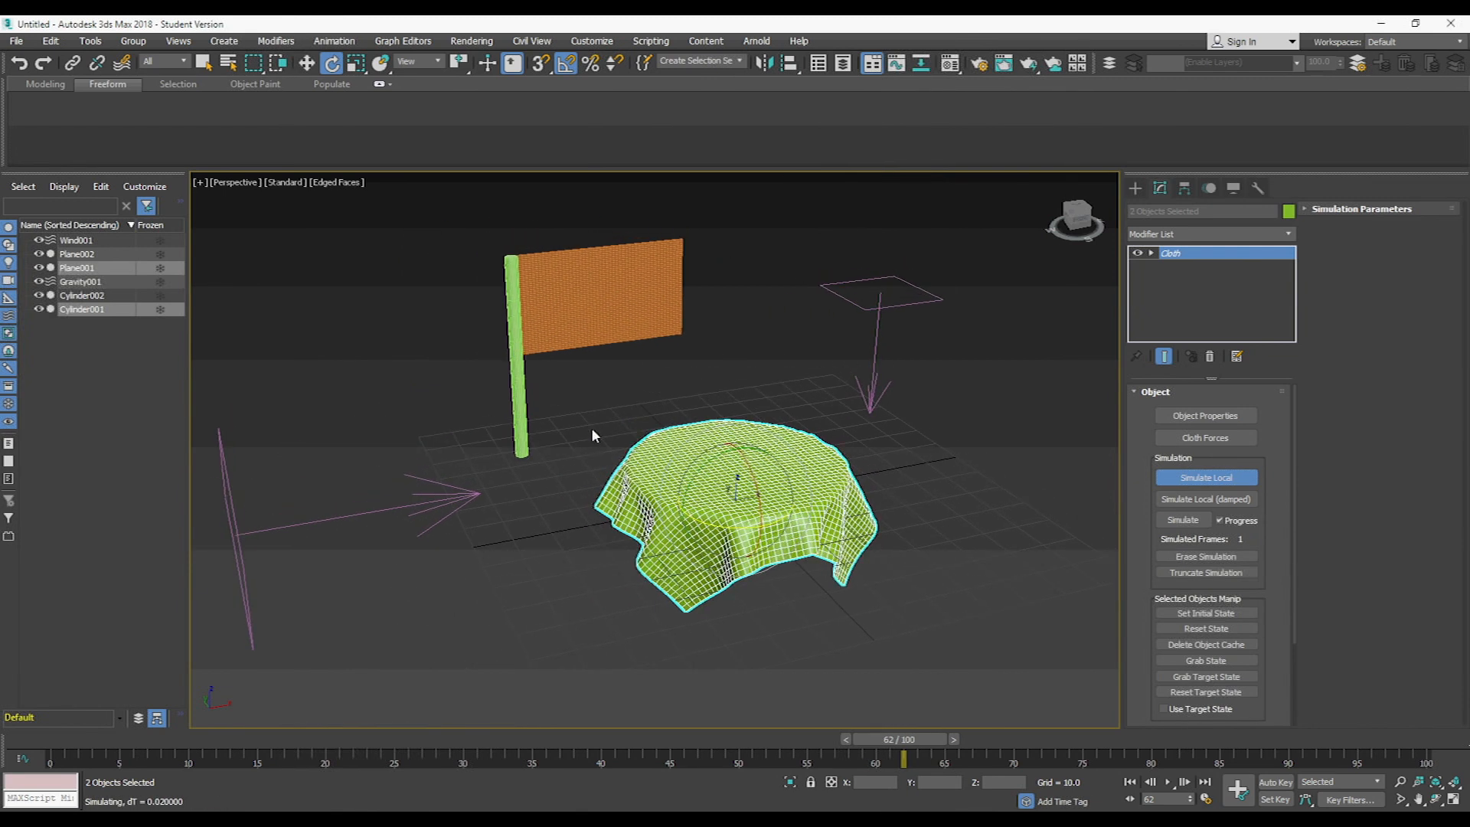
{"action": "left_click", "coordinate": [1194, 479]}
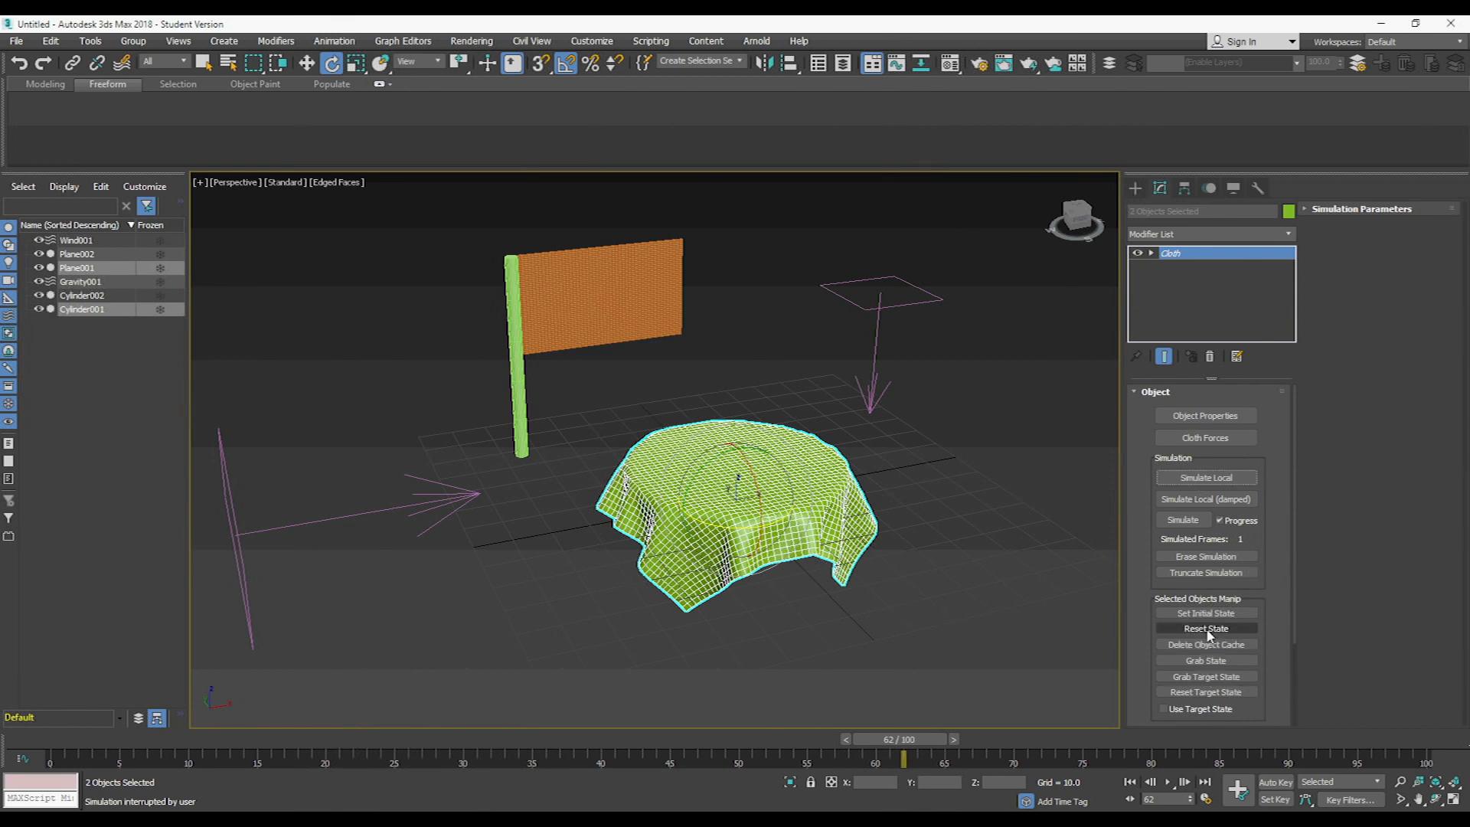
- Reset the cloth's state, rerun the local simulation until the plane drapes over the disk, and stop it
{"action": "left_click", "coordinate": [1207, 629]}
{"action": "left_click", "coordinate": [1203, 480]}
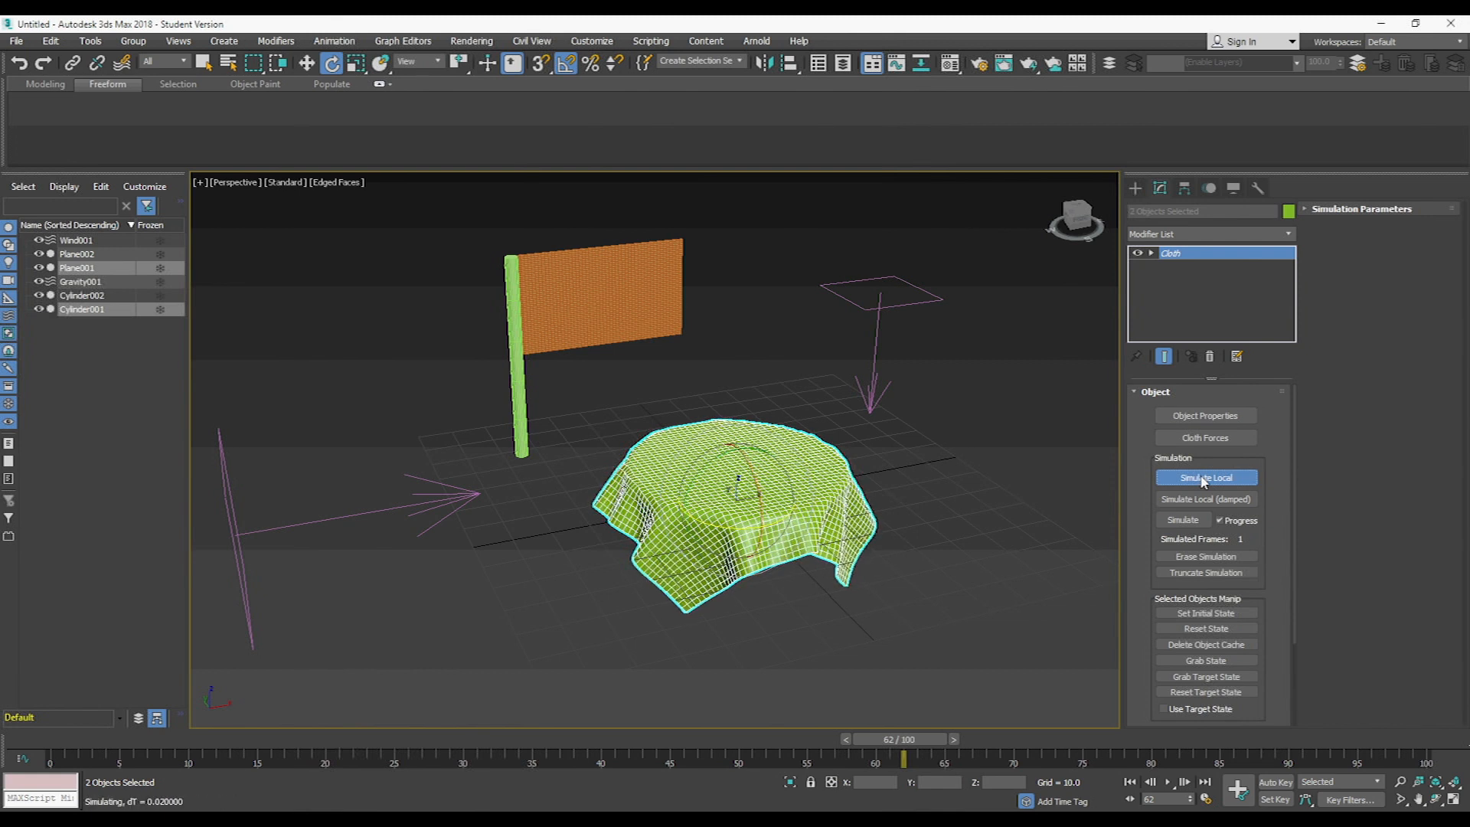
{"action": "left_click", "coordinate": [1202, 477]}
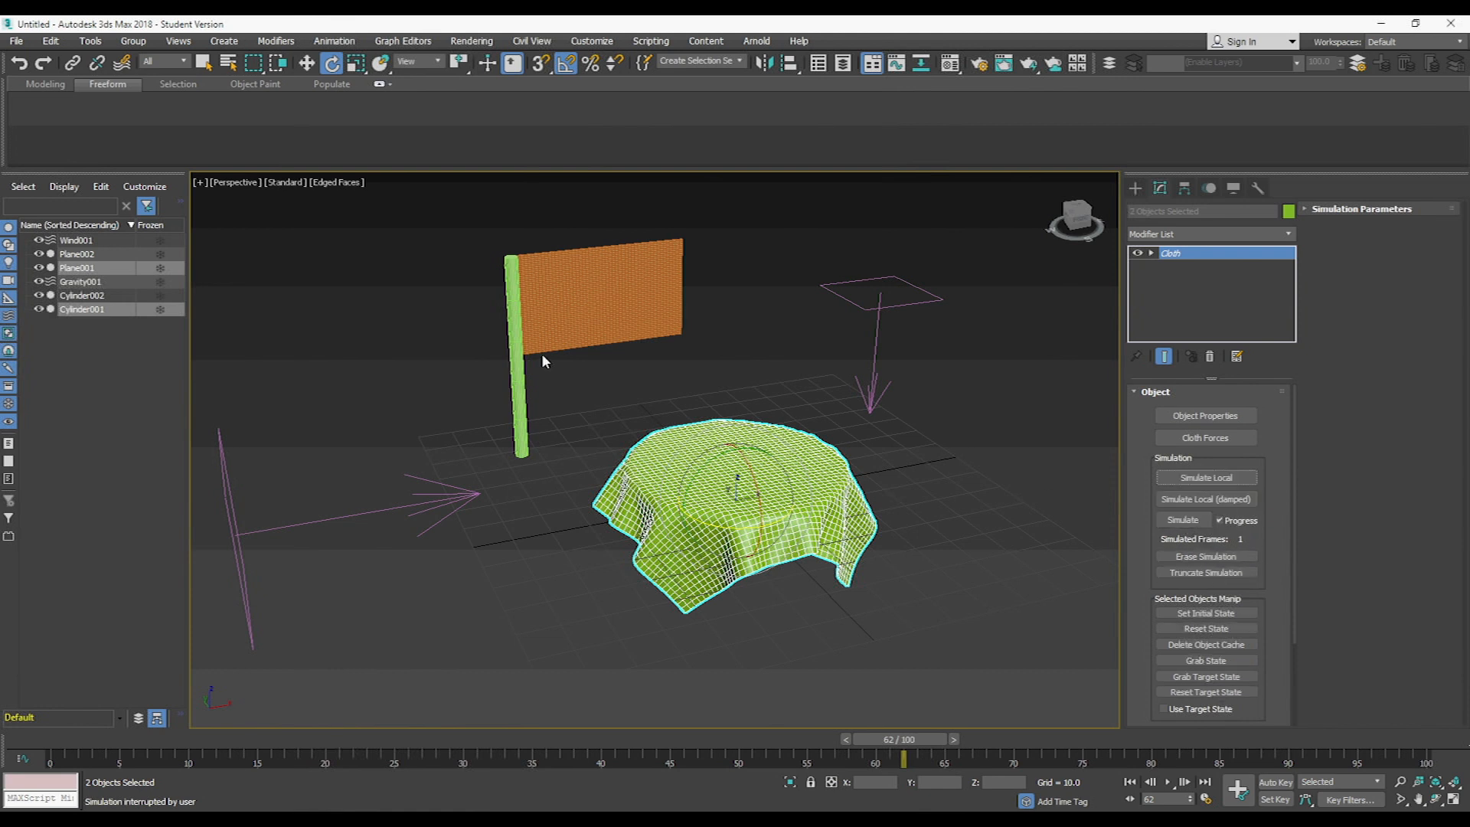
- Apply one Cloth modifier to both the flag plane and its pole
{"action": "middle_click_drag", "start_coordinate": [623, 282], "coordinate": [675, 347]}
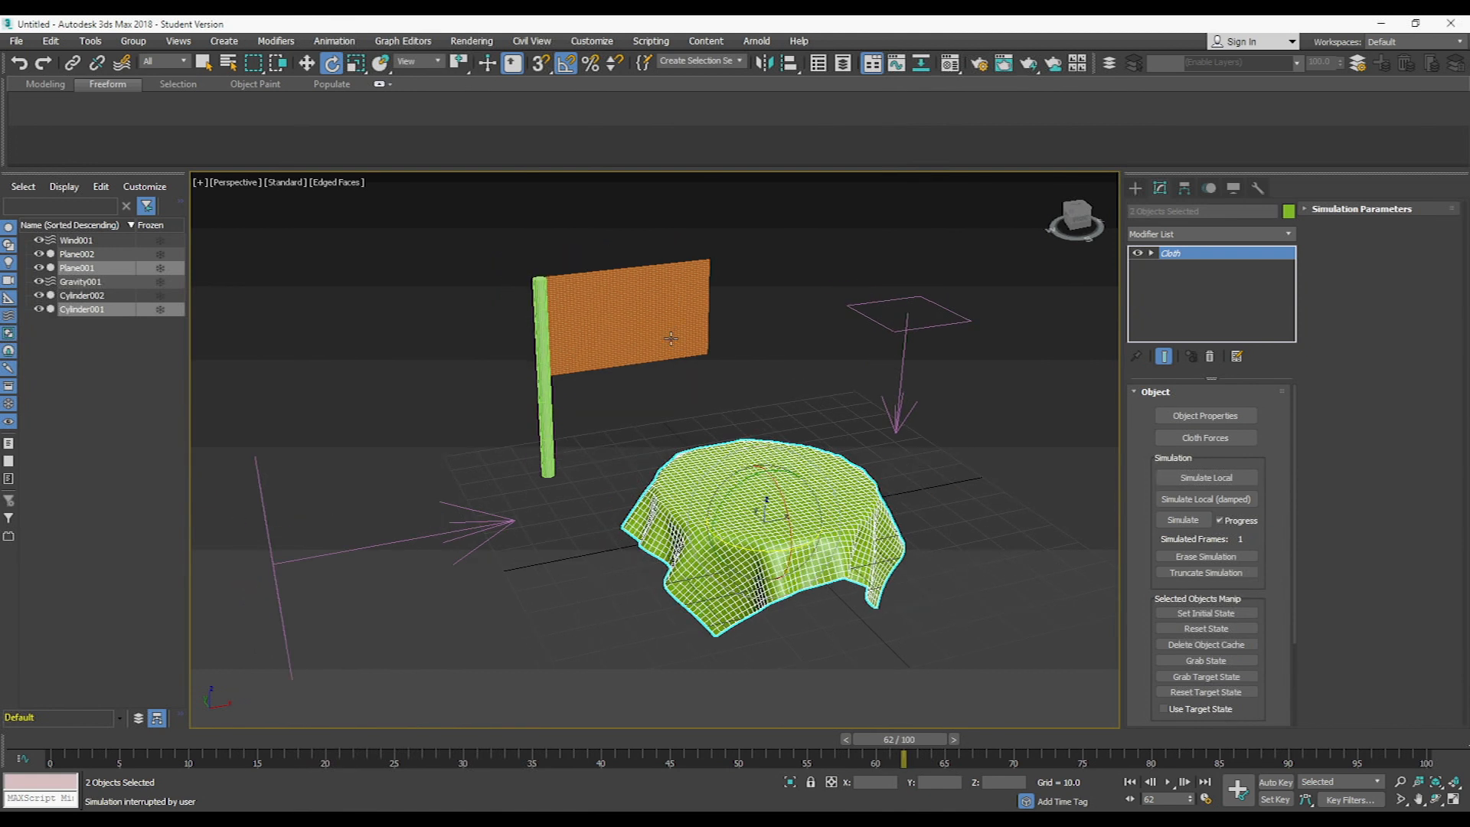
{"action": "middle_click_drag", "start_coordinate": [591, 324], "coordinate": [604, 328]}
{"action": "left_click_drag", "start_coordinate": [492, 231], "coordinate": [635, 345]}
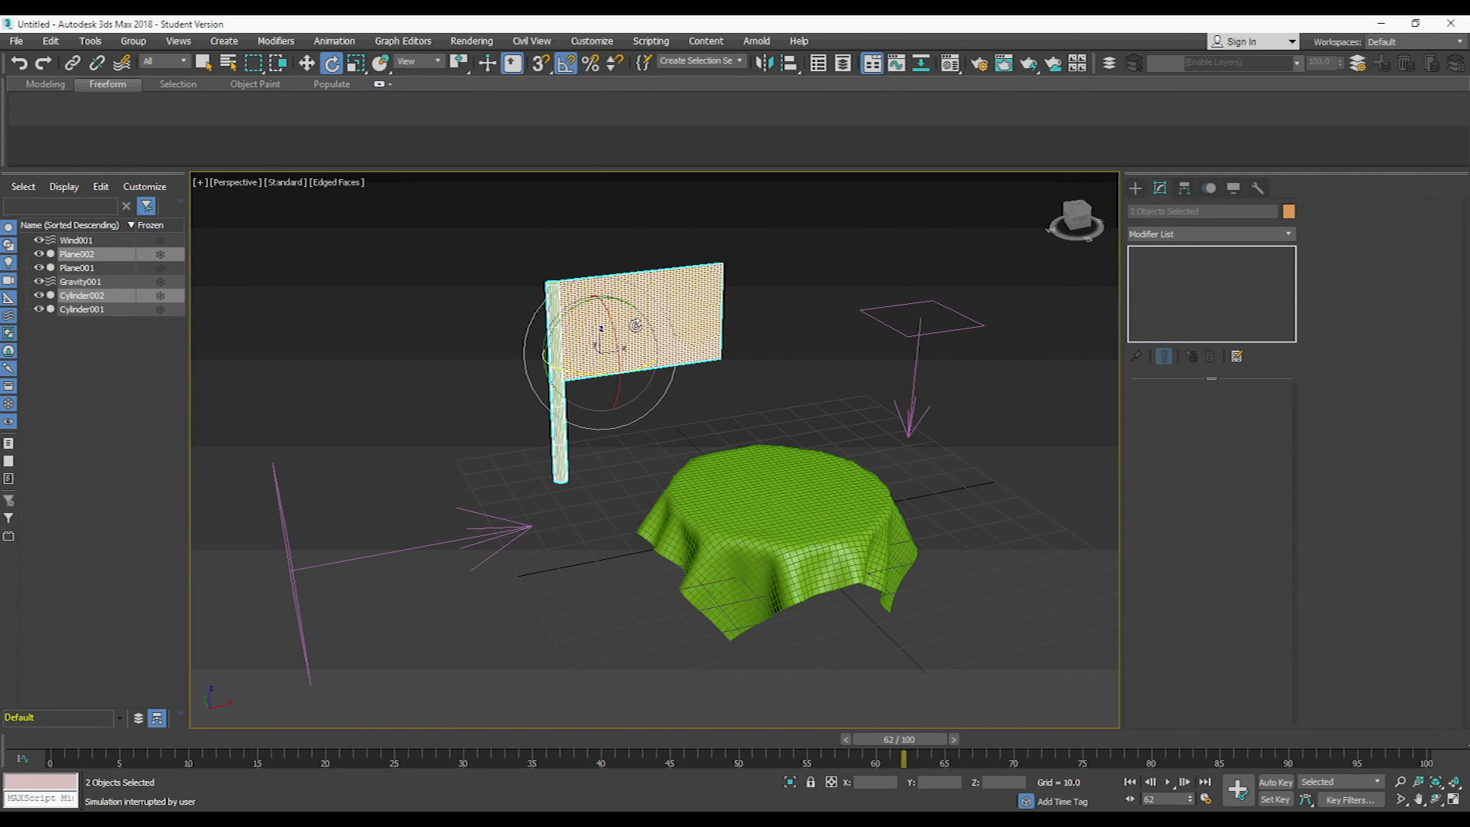
{"action": "left_click", "coordinate": [1292, 234]}
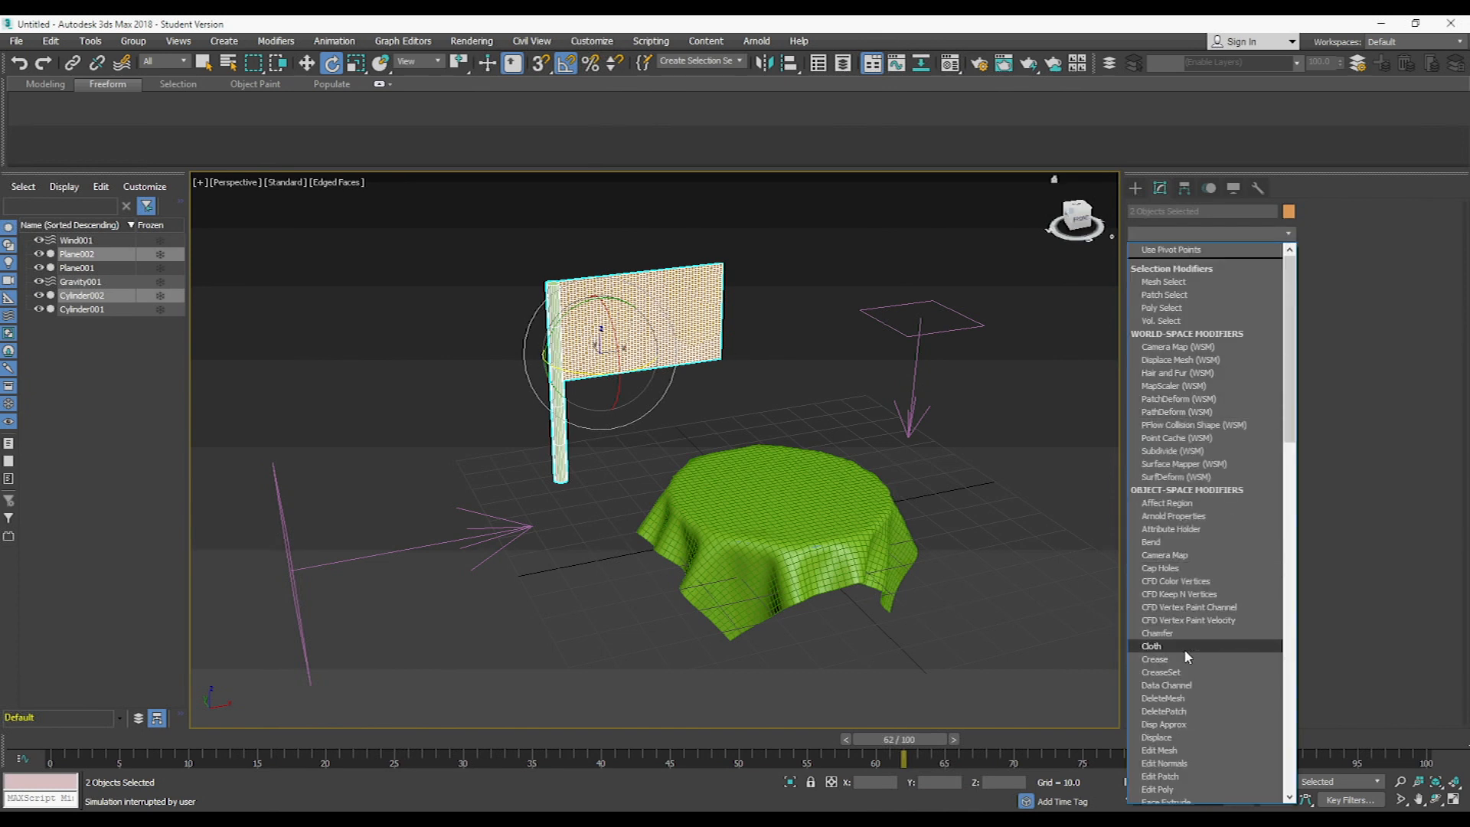
{"action": "left_click", "coordinate": [1182, 646]}
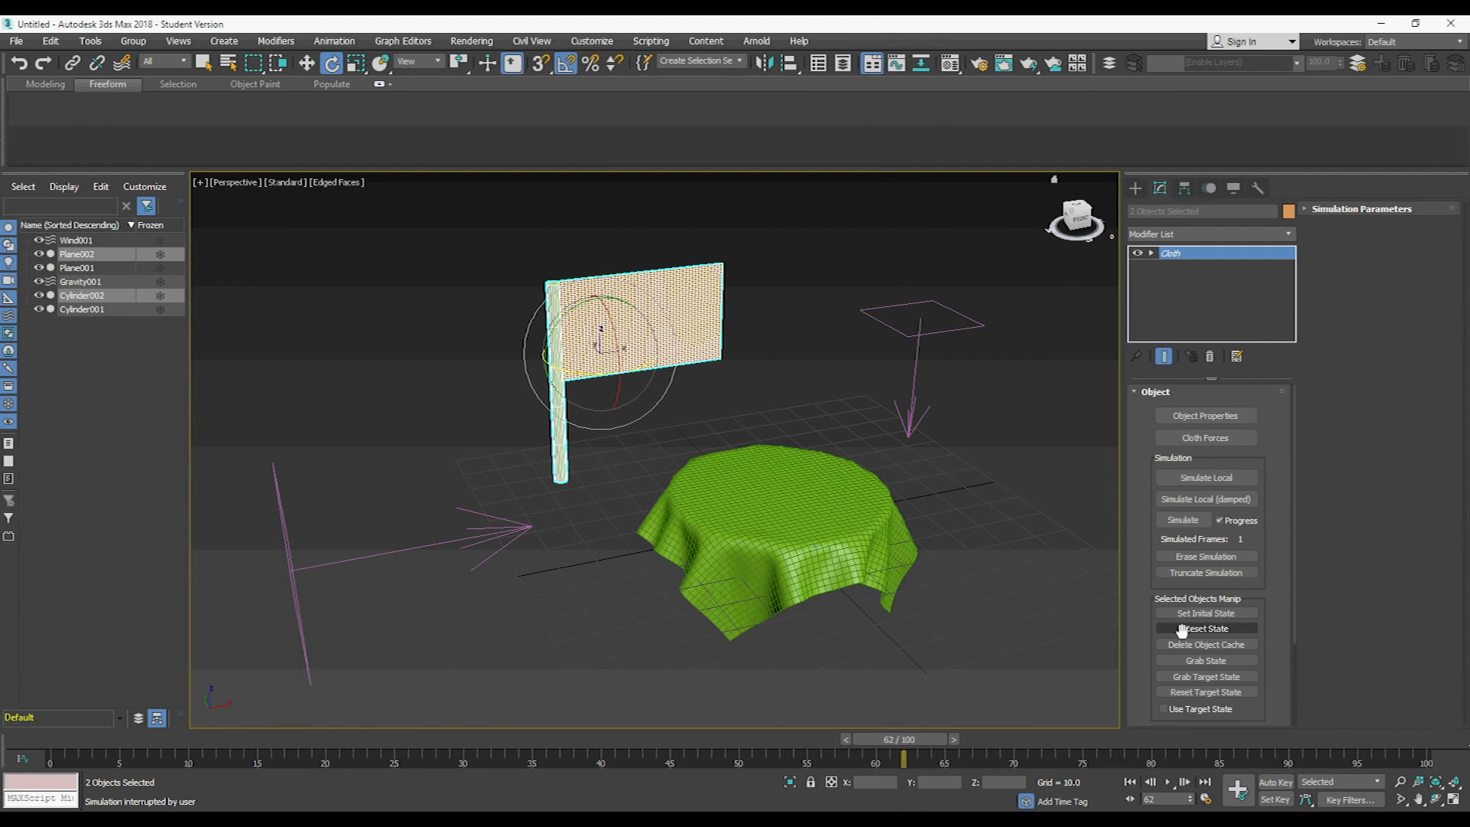
- Define Cylinder002 as a collision object and Plane002 as Cloth with the Satin preset, and accept the object properties
{"action": "left_click", "coordinate": [1203, 416]}
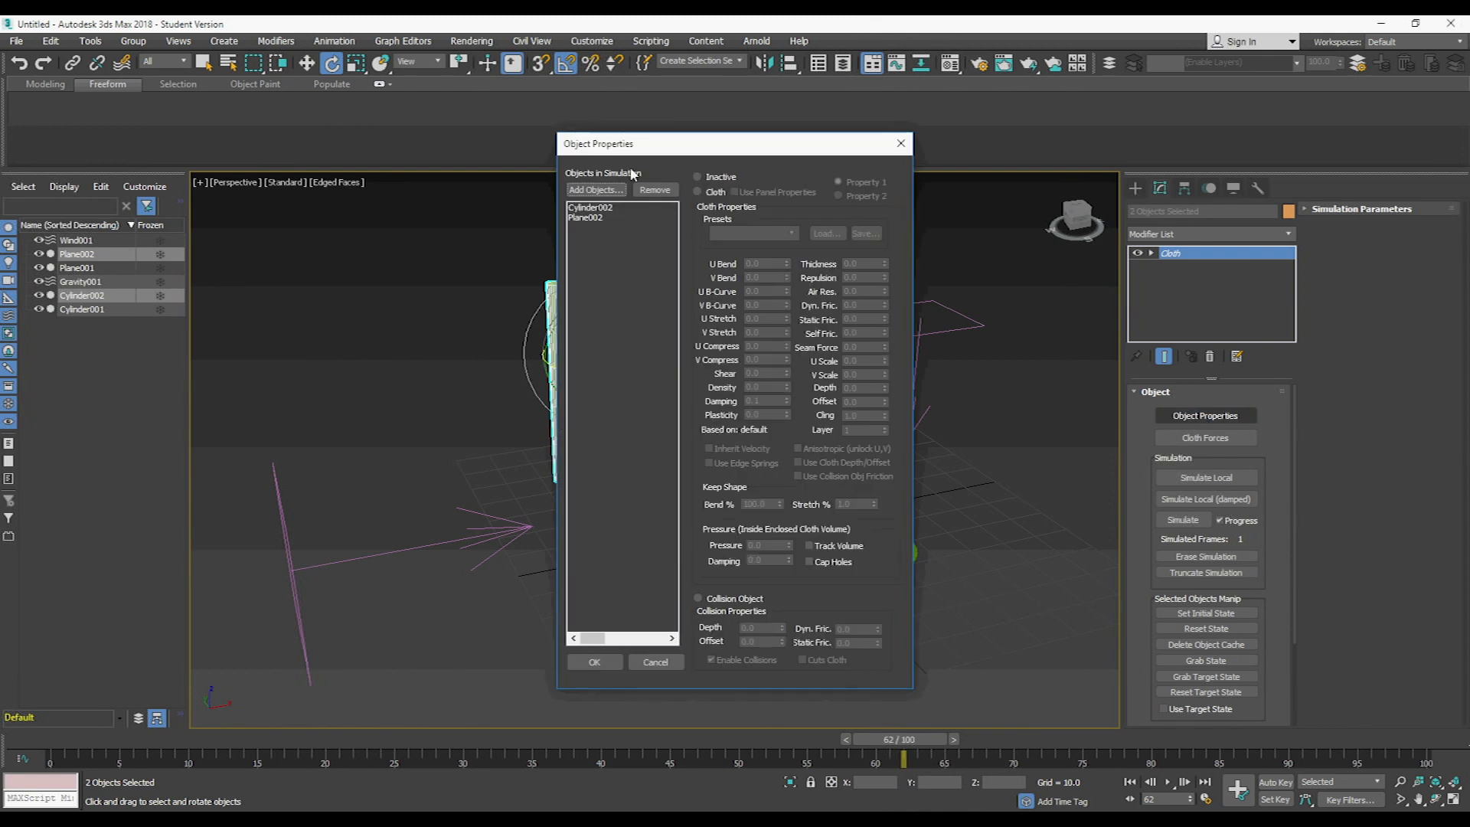
{"action": "left_click", "coordinate": [600, 208]}
{"action": "left_click", "coordinate": [699, 598]}
{"action": "left_click", "coordinate": [588, 217]}
{"action": "left_click", "coordinate": [698, 192]}
{"action": "left_click", "coordinate": [794, 232]}
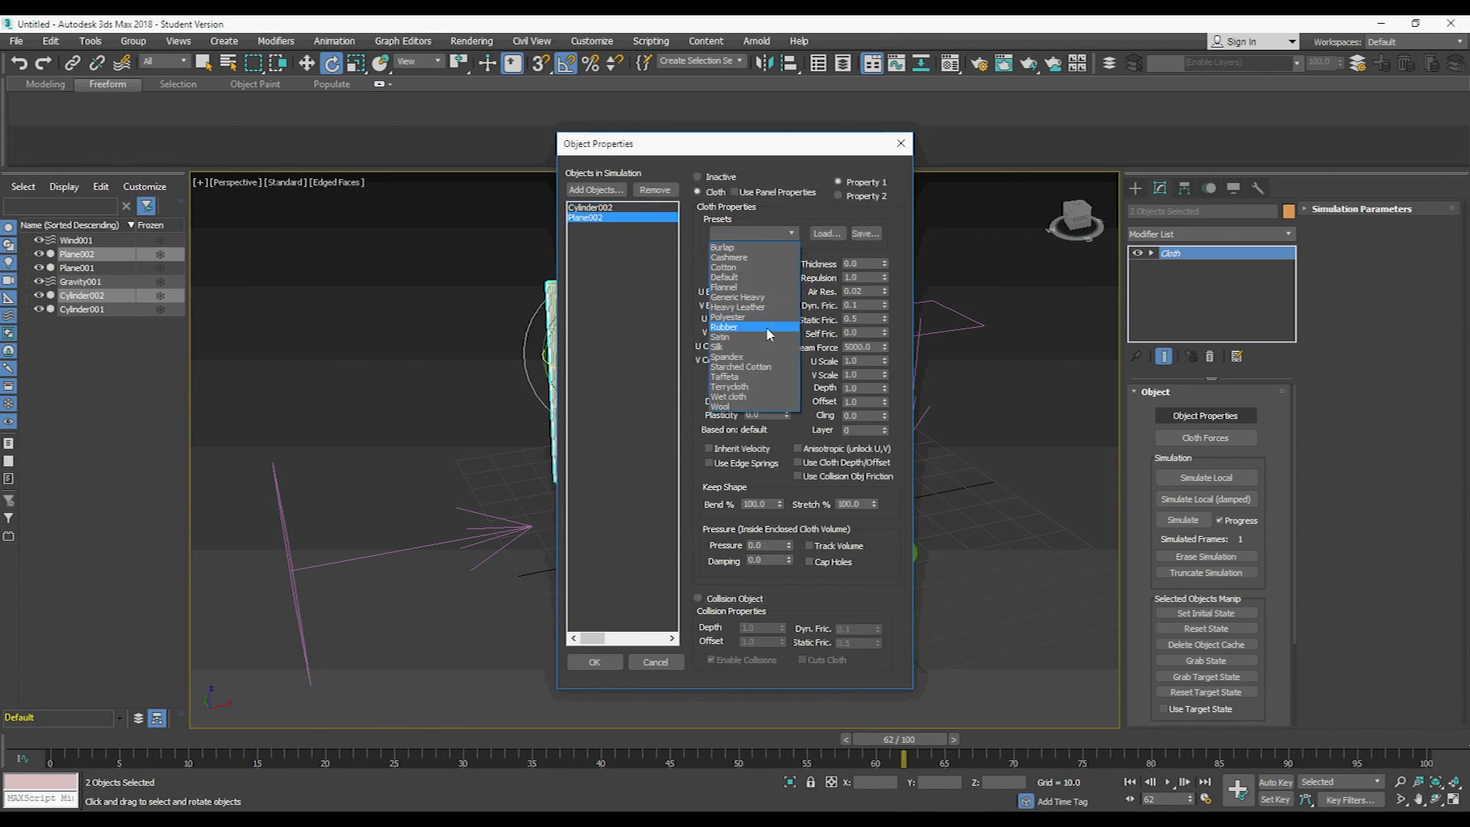
{"action": "left_click", "coordinate": [744, 338]}
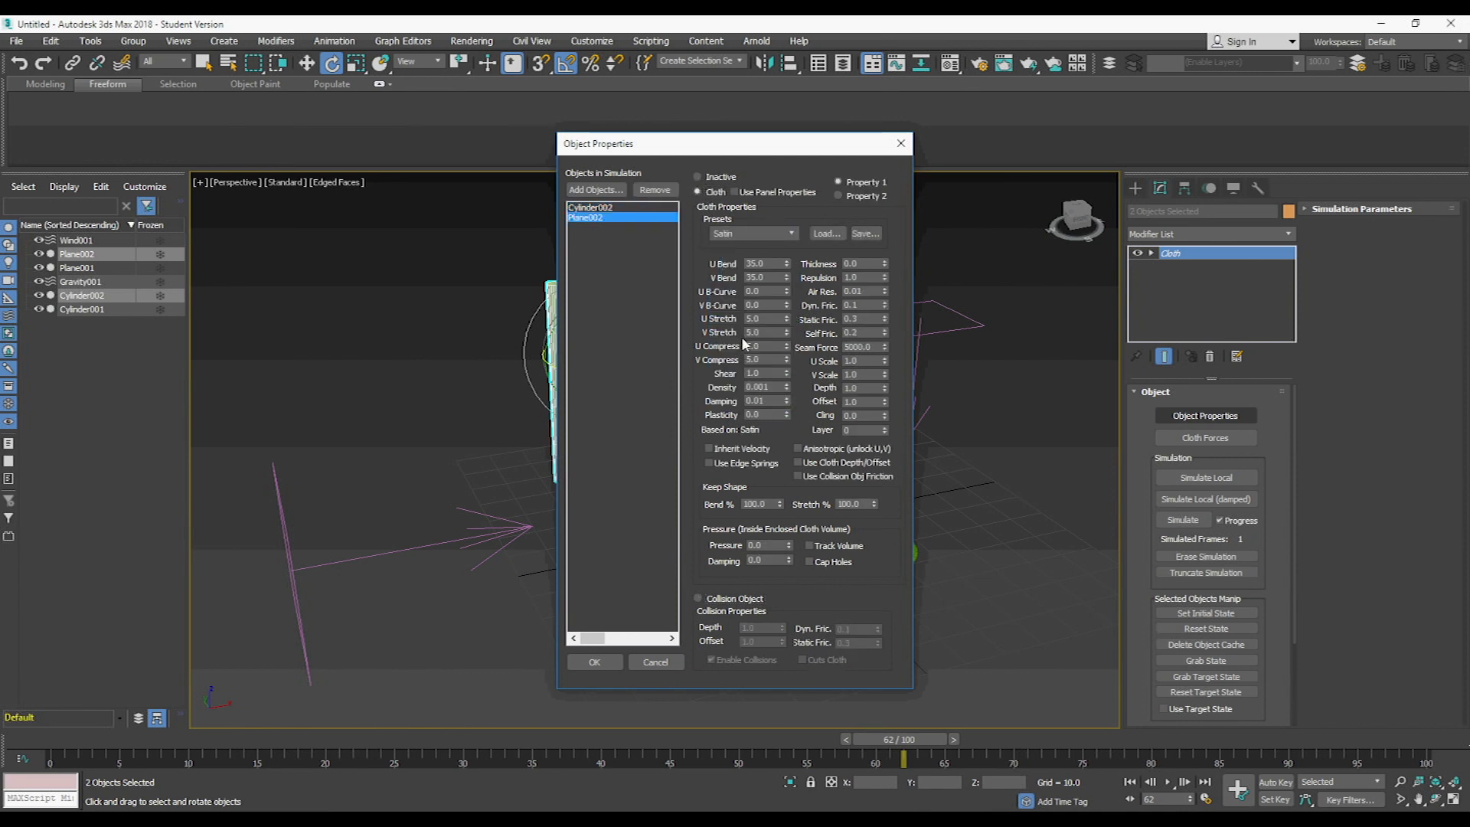
{"action": "left_click", "coordinate": [595, 662]}
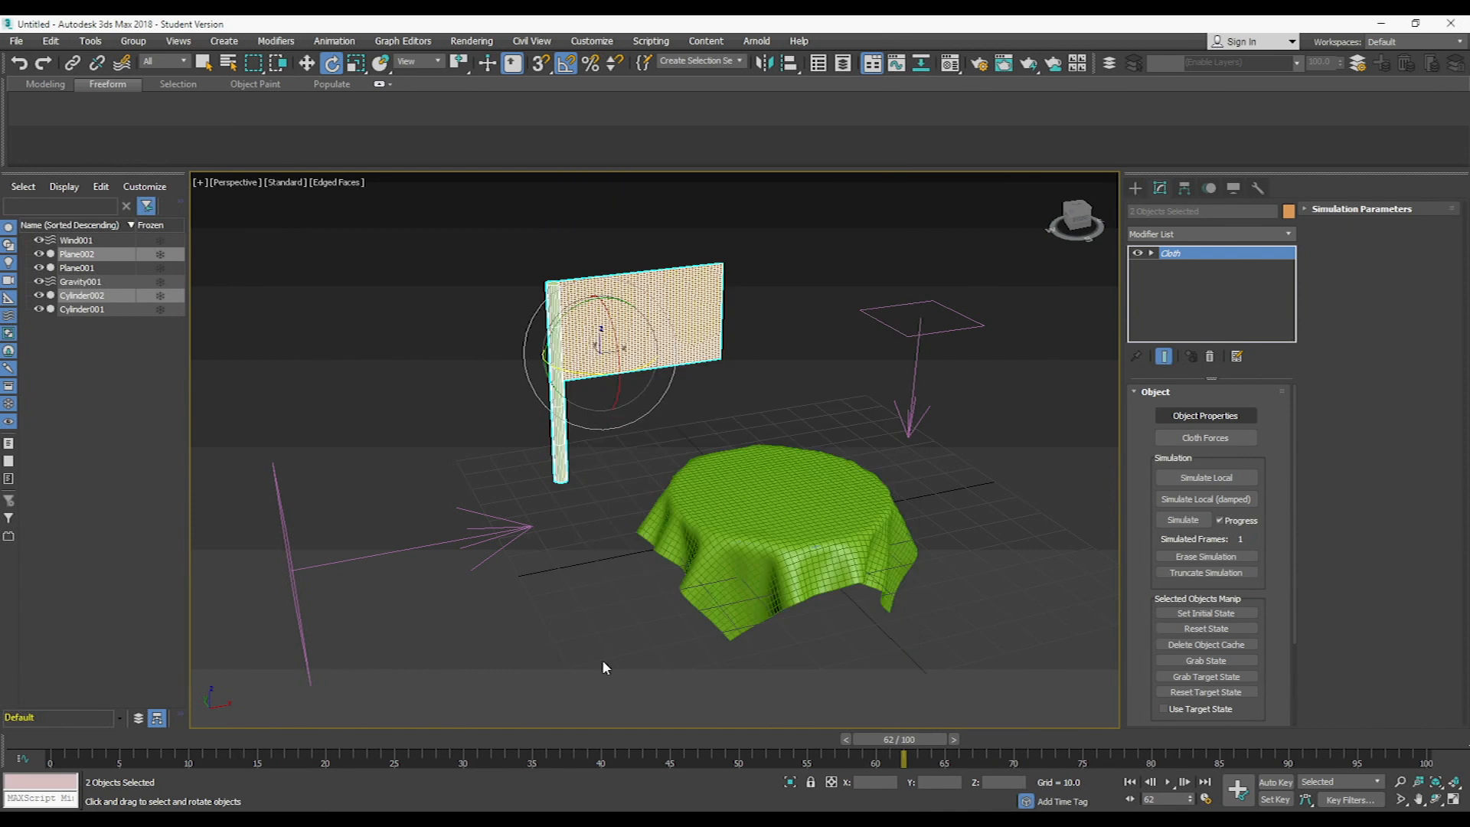
- Add the Gravity001 and Wind001 forces to the flag's cloth simulation
{"action": "left_click", "coordinate": [1205, 437]}
{"action": "left_click", "coordinate": [61, 96]}
{"action": "left_click", "coordinate": [167, 140]}
{"action": "left_click", "coordinate": [63, 95]}
{"action": "left_click", "coordinate": [163, 142]}
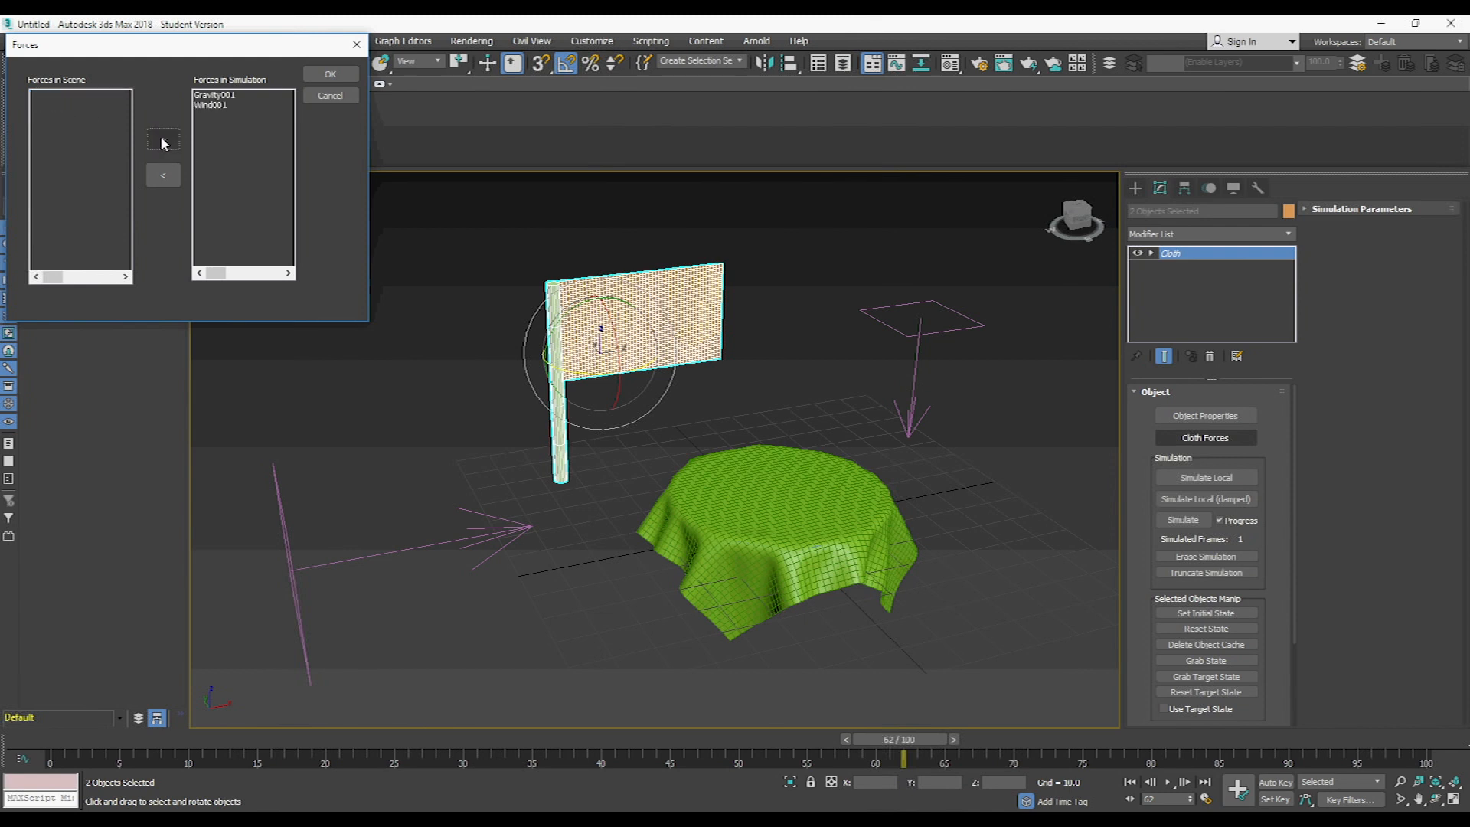
{"action": "left_click", "coordinate": [330, 74]}
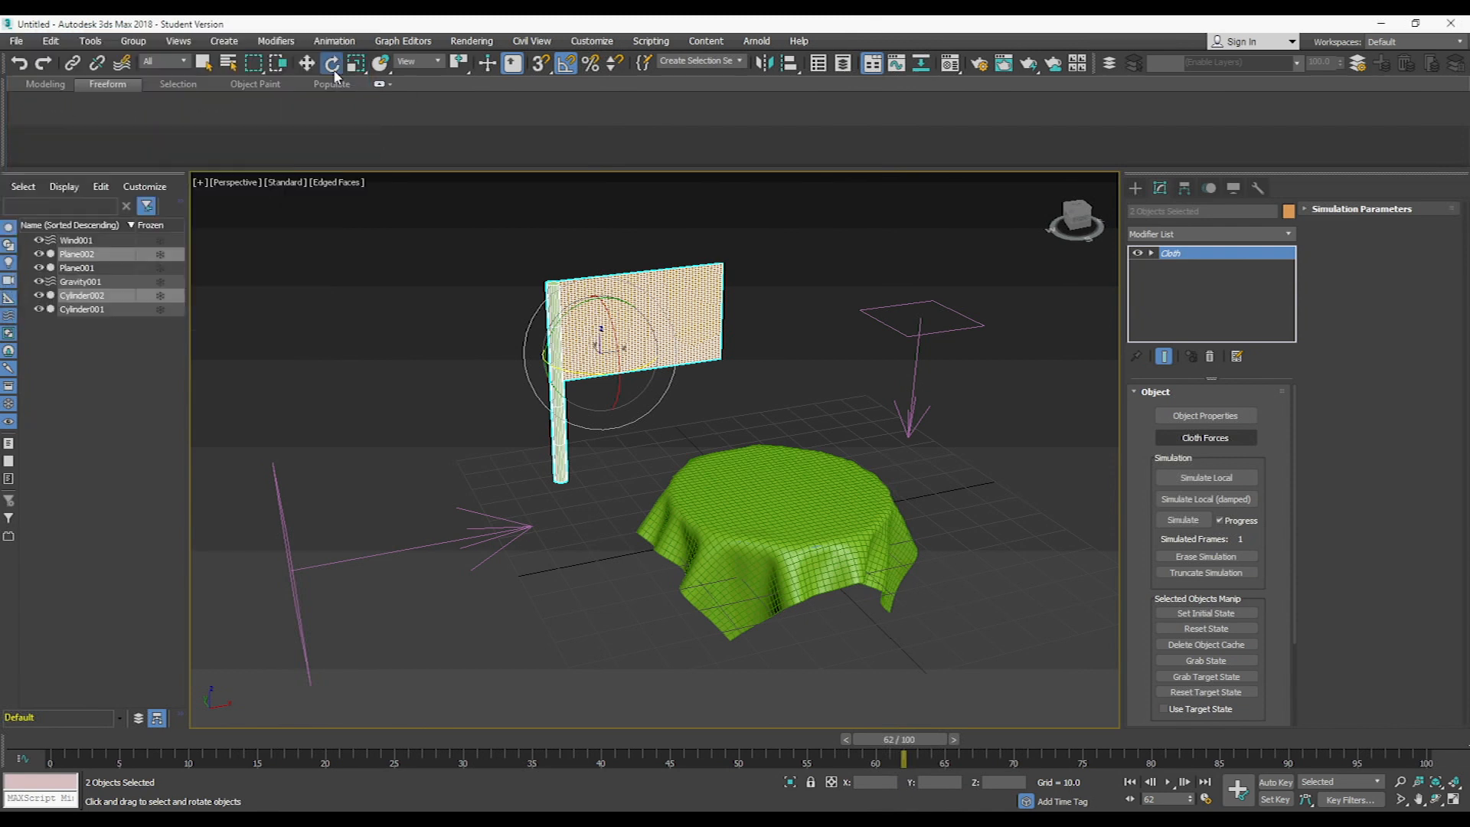
- Make a cloth group named Flagstay from the column of flag vertices along the pole-side edge of Plane002
{"action": "middle_click_drag", "start_coordinate": [499, 358], "coordinate": [514, 365]}
{"action": "left_click", "coordinate": [490, 337]}
{"action": "left_click", "coordinate": [670, 306]}
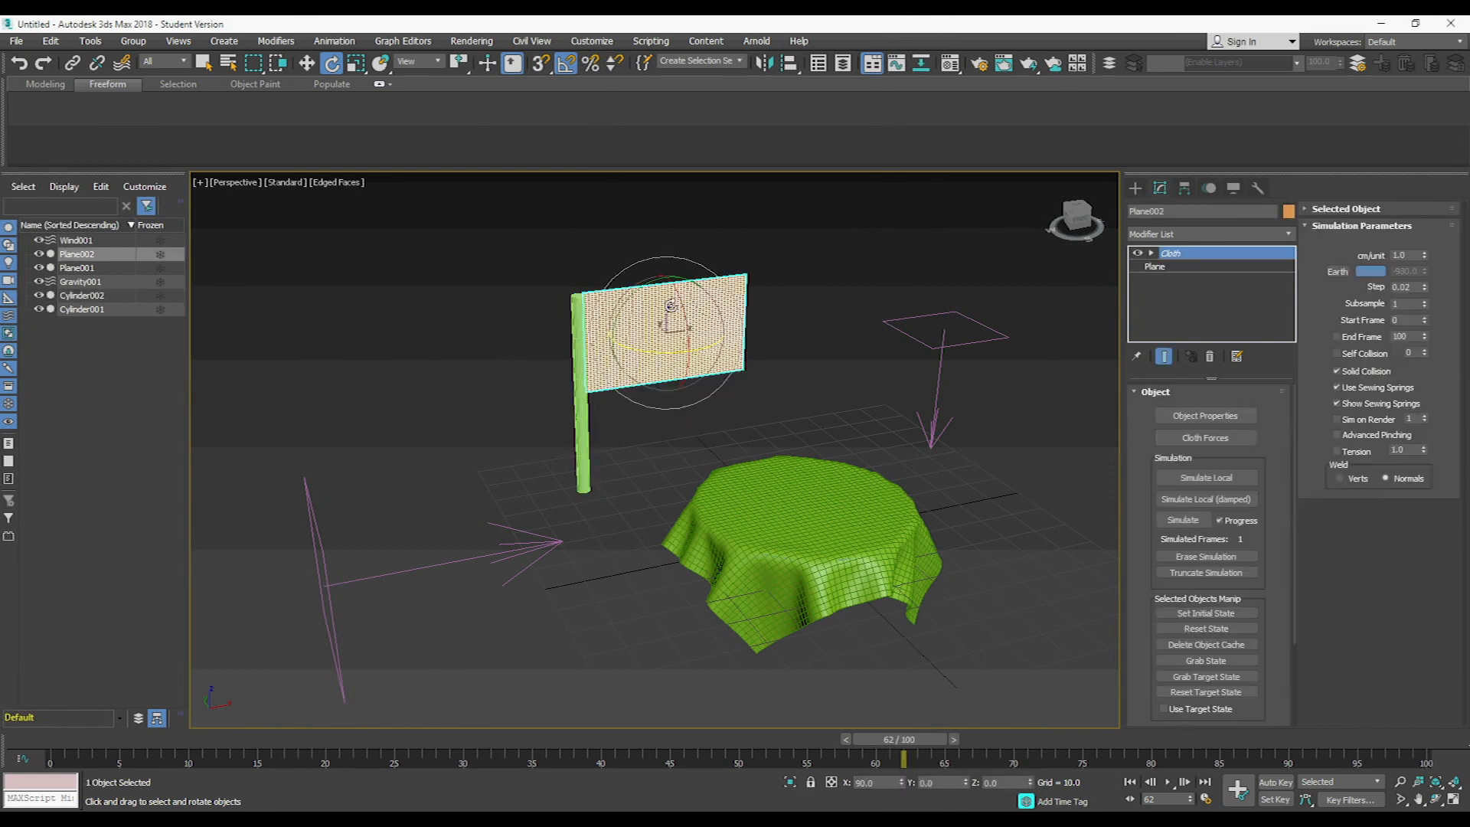
{"action": "key", "text": "f"}
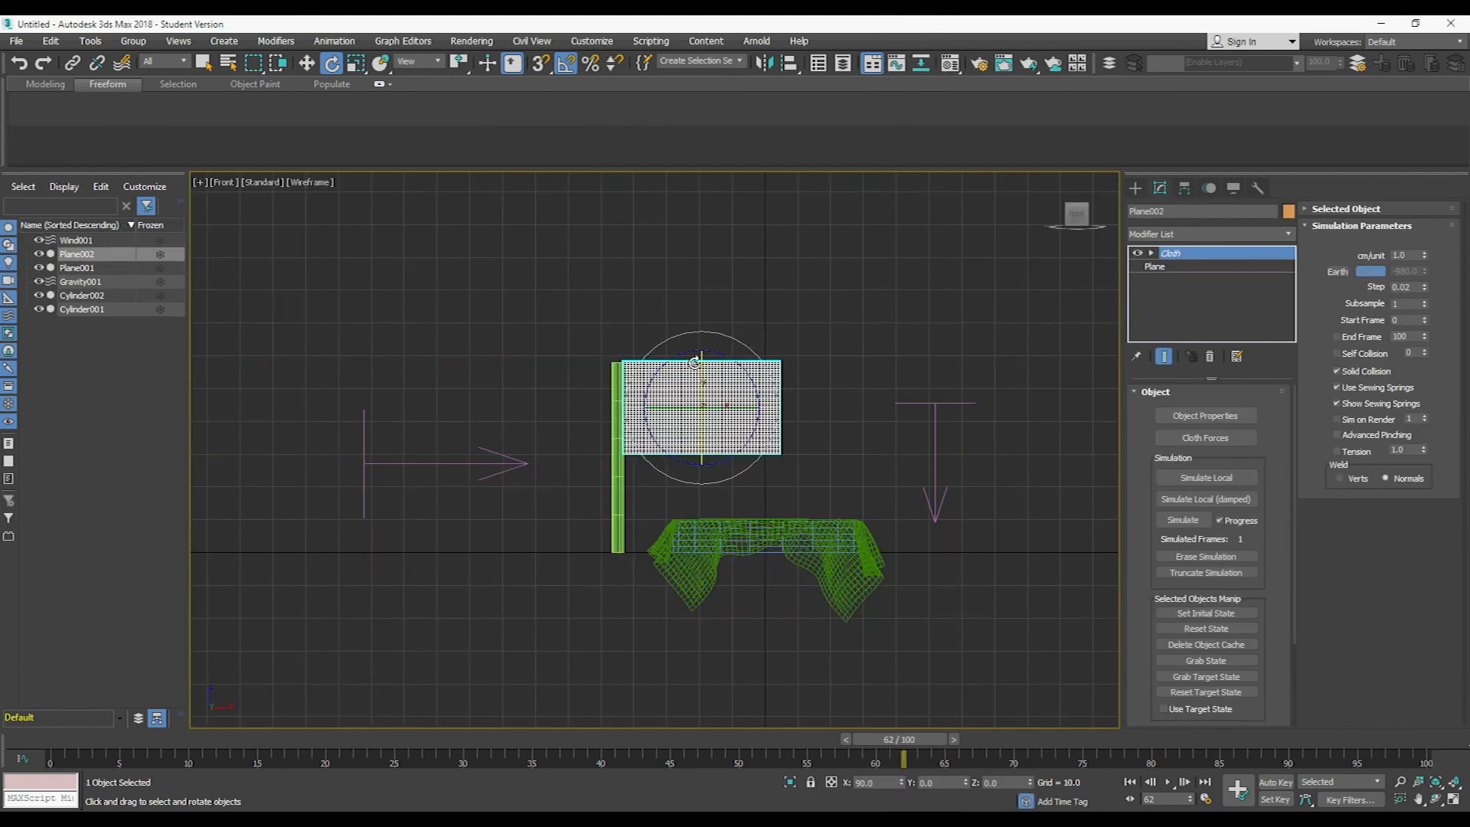
{"action": "scroll", "coordinate": [679, 313], "scroll_direction": "up", "scroll_amount": 10}
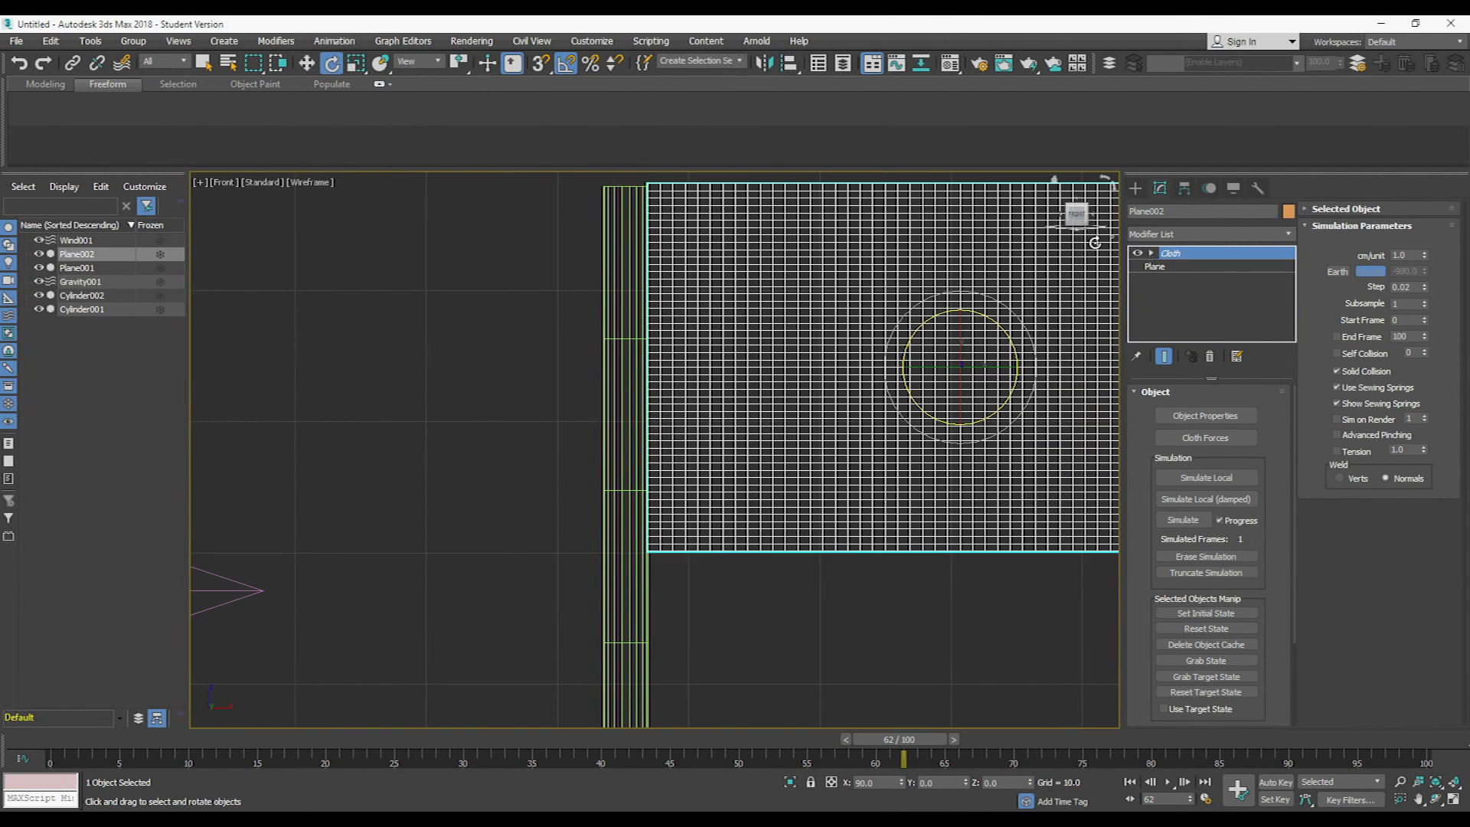
{"action": "left_click", "coordinate": [1151, 253]}
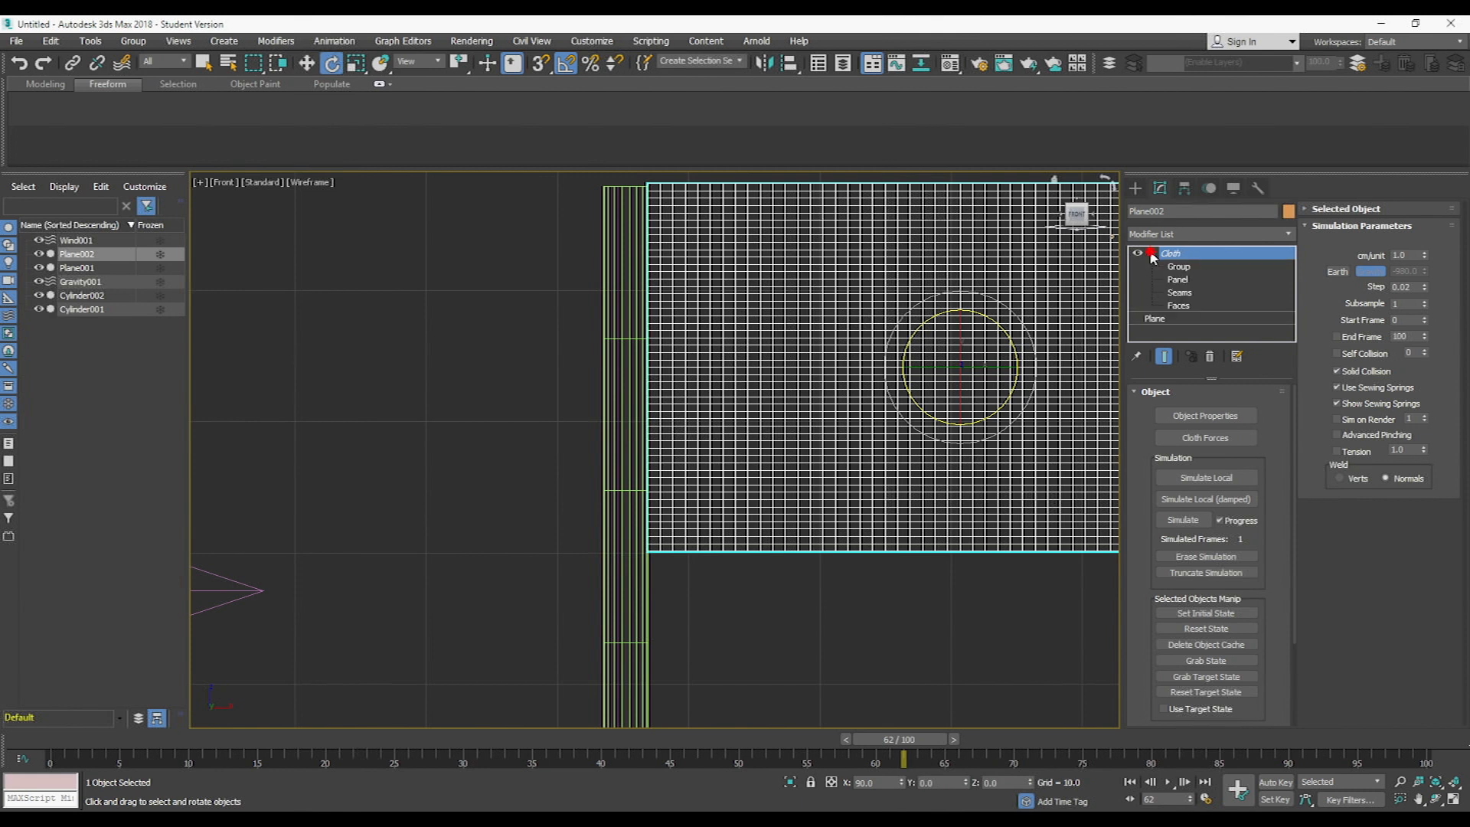
{"action": "left_click", "coordinate": [1179, 268]}
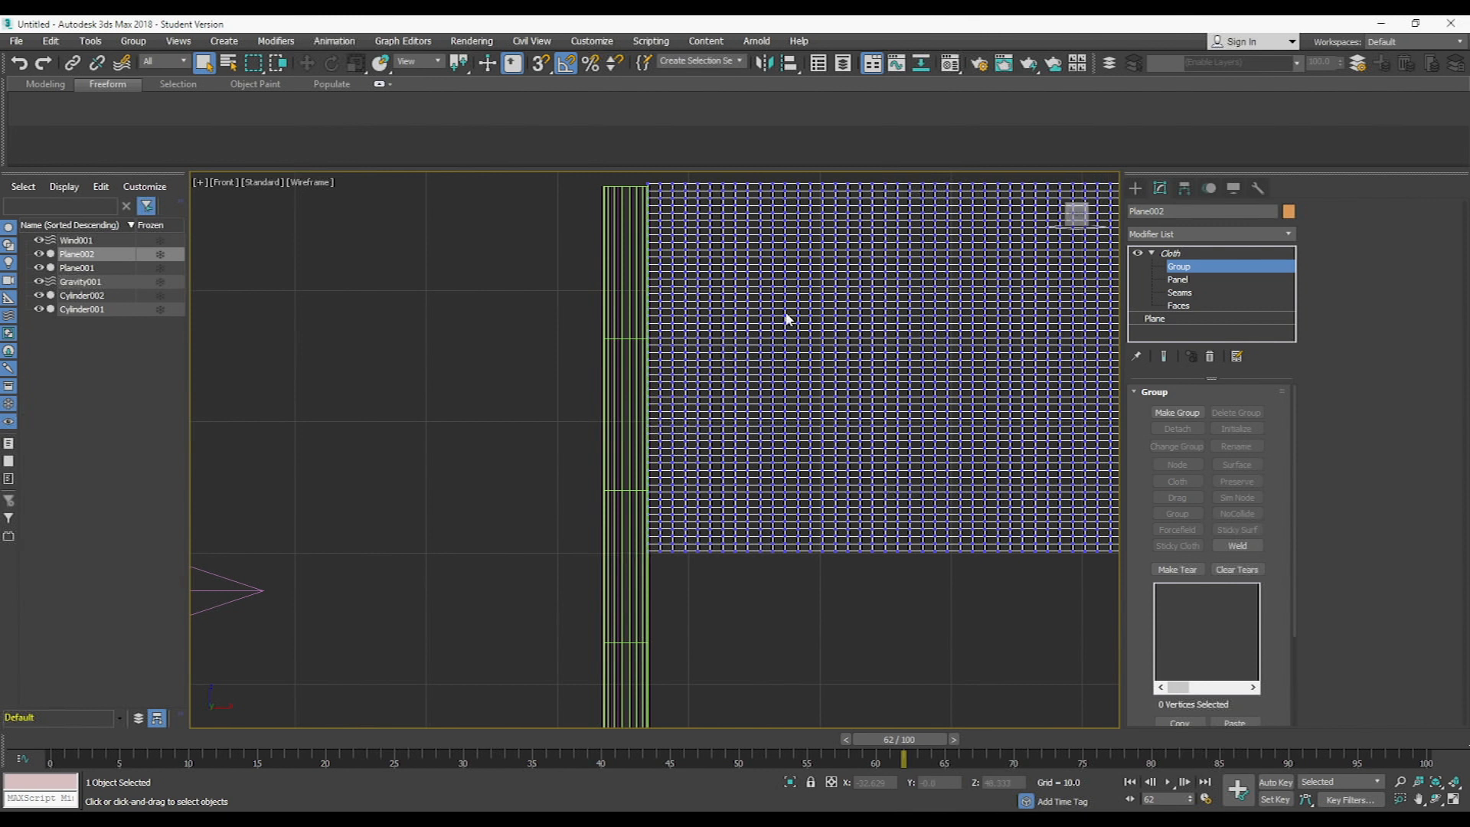
{"action": "left_click_drag", "start_coordinate": [629, 176], "coordinate": [657, 585]}
{"action": "left_click", "coordinate": [1164, 412]}
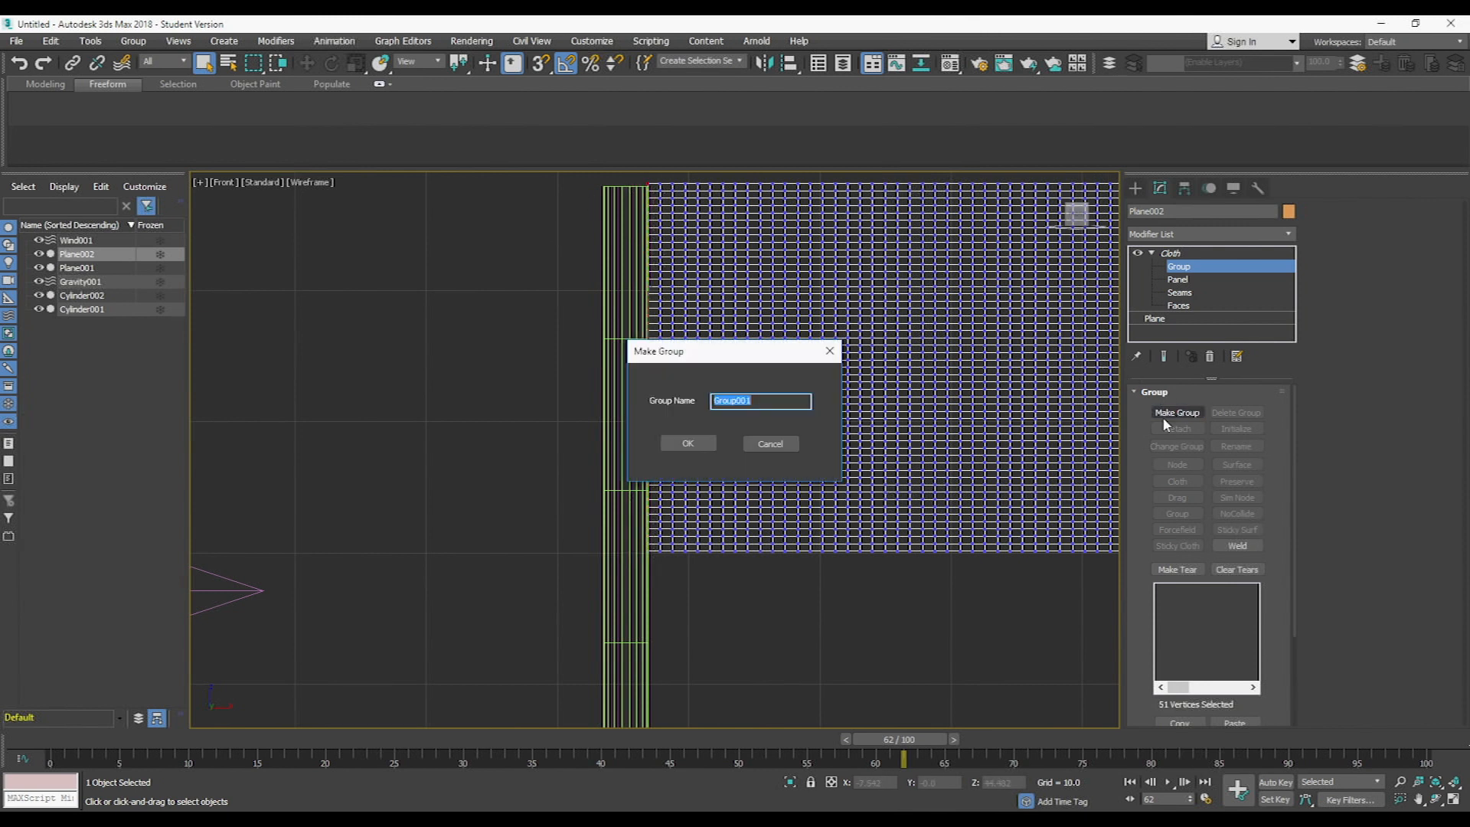
{"action": "type", "text": "Flagstay"}
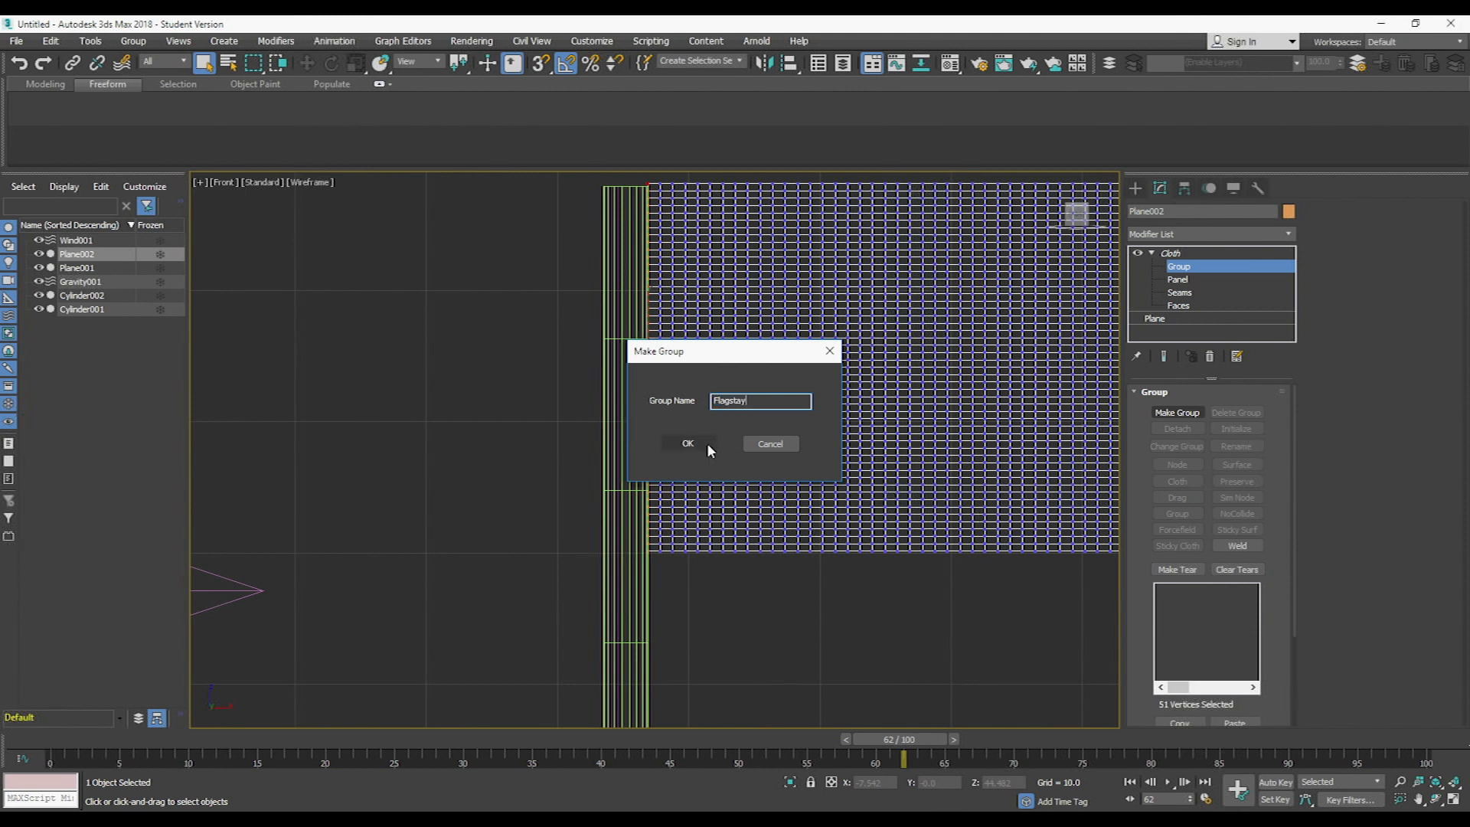
{"action": "left_click", "coordinate": [687, 444]}
- Constrain the Flagstay group to the flagpole as a Sim Node and leave group editing
{"action": "left_click", "coordinate": [1248, 499]}
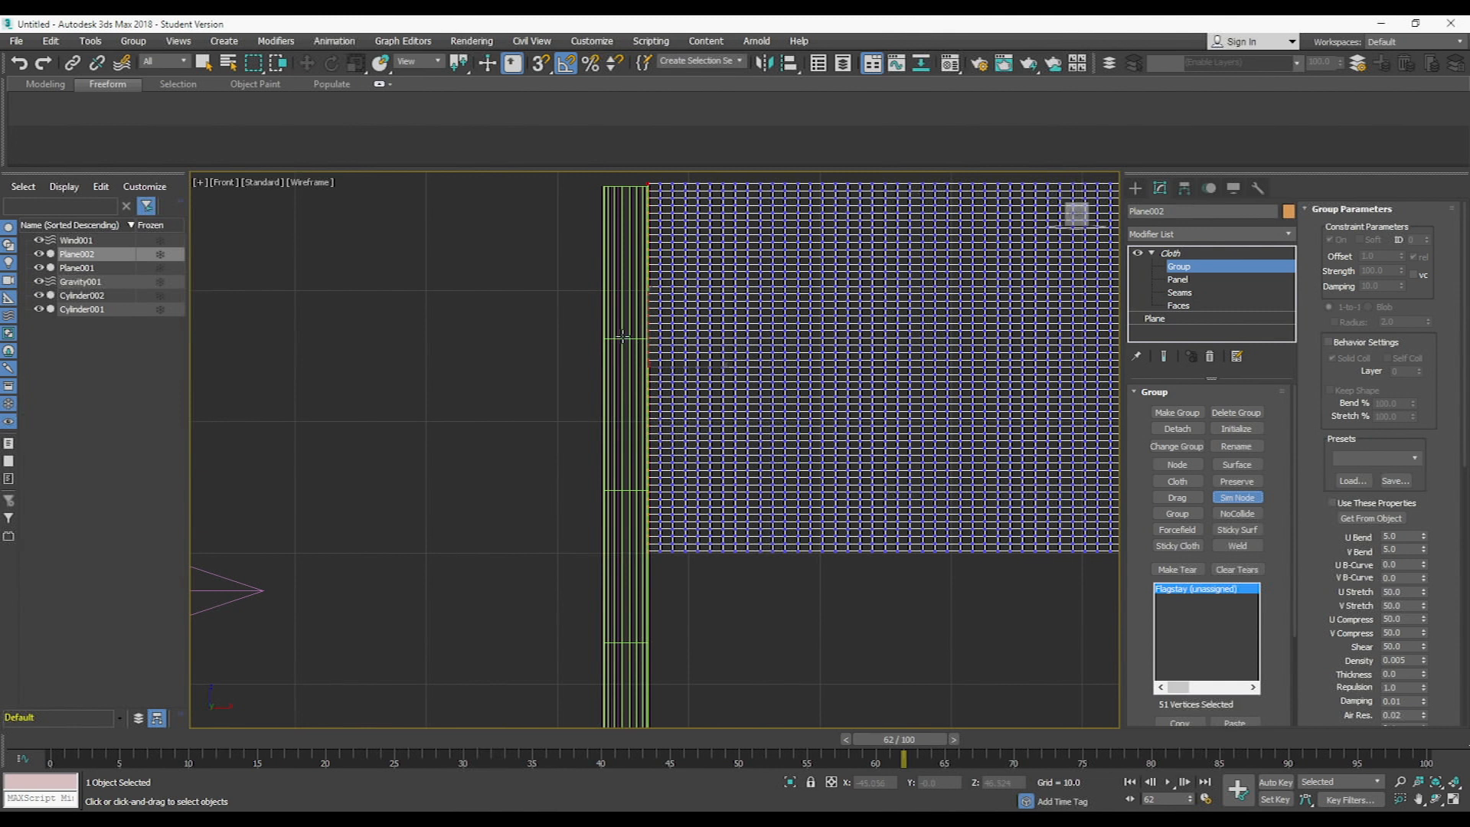
{"action": "key", "text": "p"}
{"action": "mouse_move", "coordinate": [718, 357]}
{"action": "middle_mouse_down", "text": "alt"}
{"action": "mouse_move", "coordinate": [730, 339]}
{"action": "mouse_move", "coordinate": [758, 367]}
{"action": "mouse_move", "coordinate": [780, 353]}
{"action": "middle_mouse_up", "text": "alt"}
{"action": "left_click", "coordinate": [1184, 263]}
- Run the local cloth simulation on the flag plane
{"action": "left_click", "coordinate": [829, 275]}
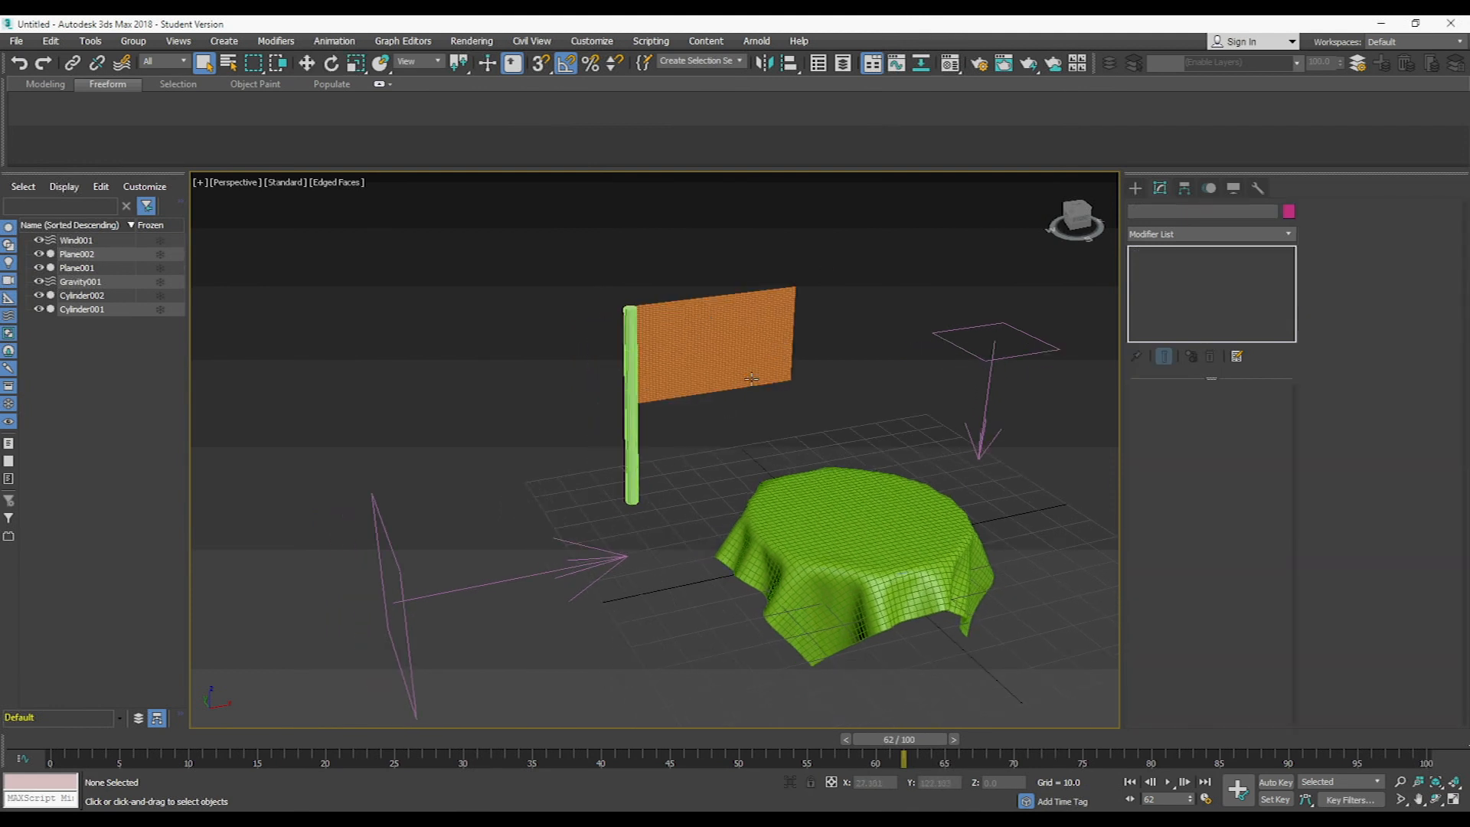
{"action": "left_click", "coordinate": [707, 364]}
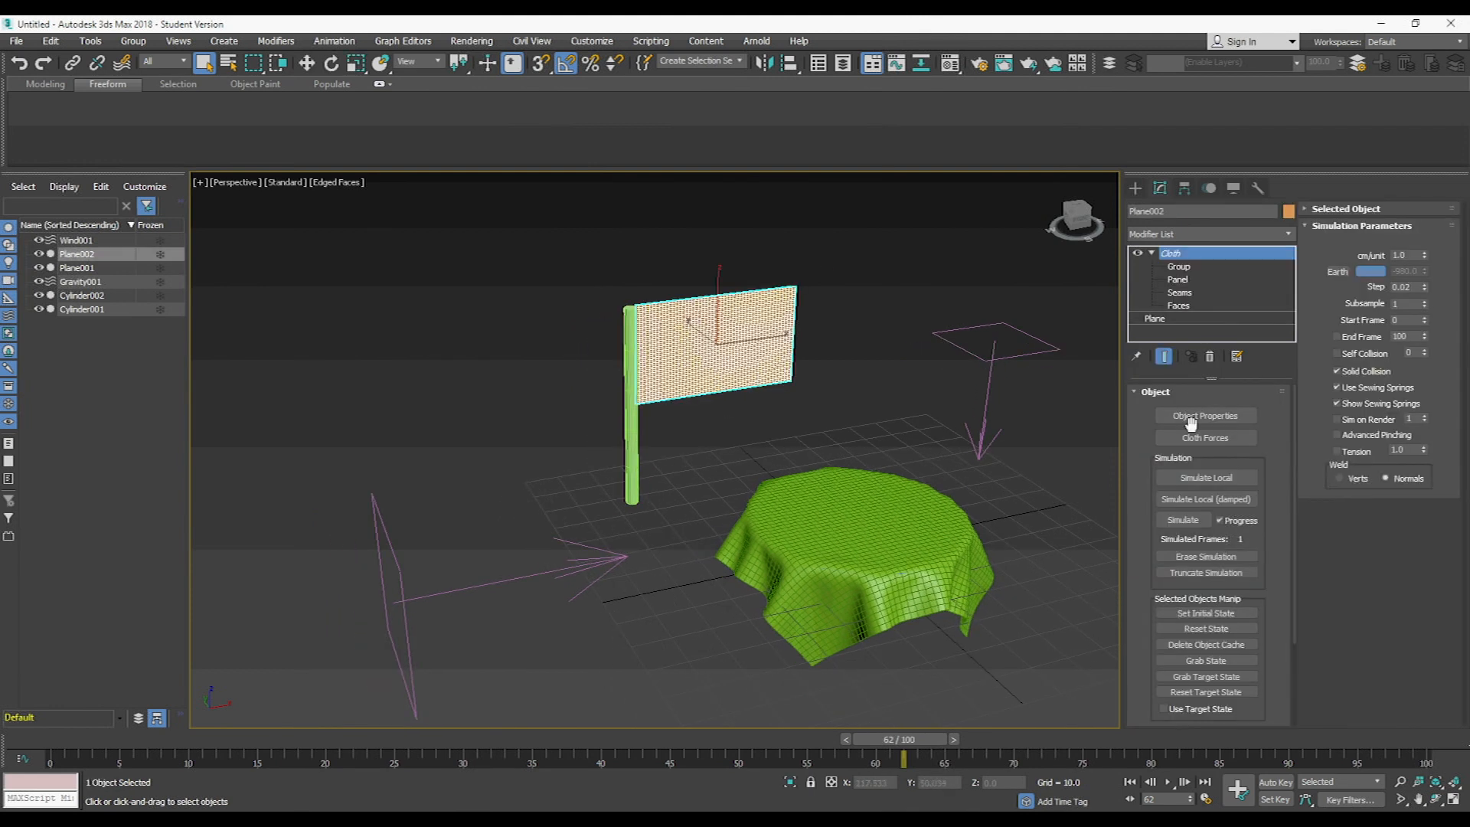
{"action": "left_click", "coordinate": [1200, 478]}
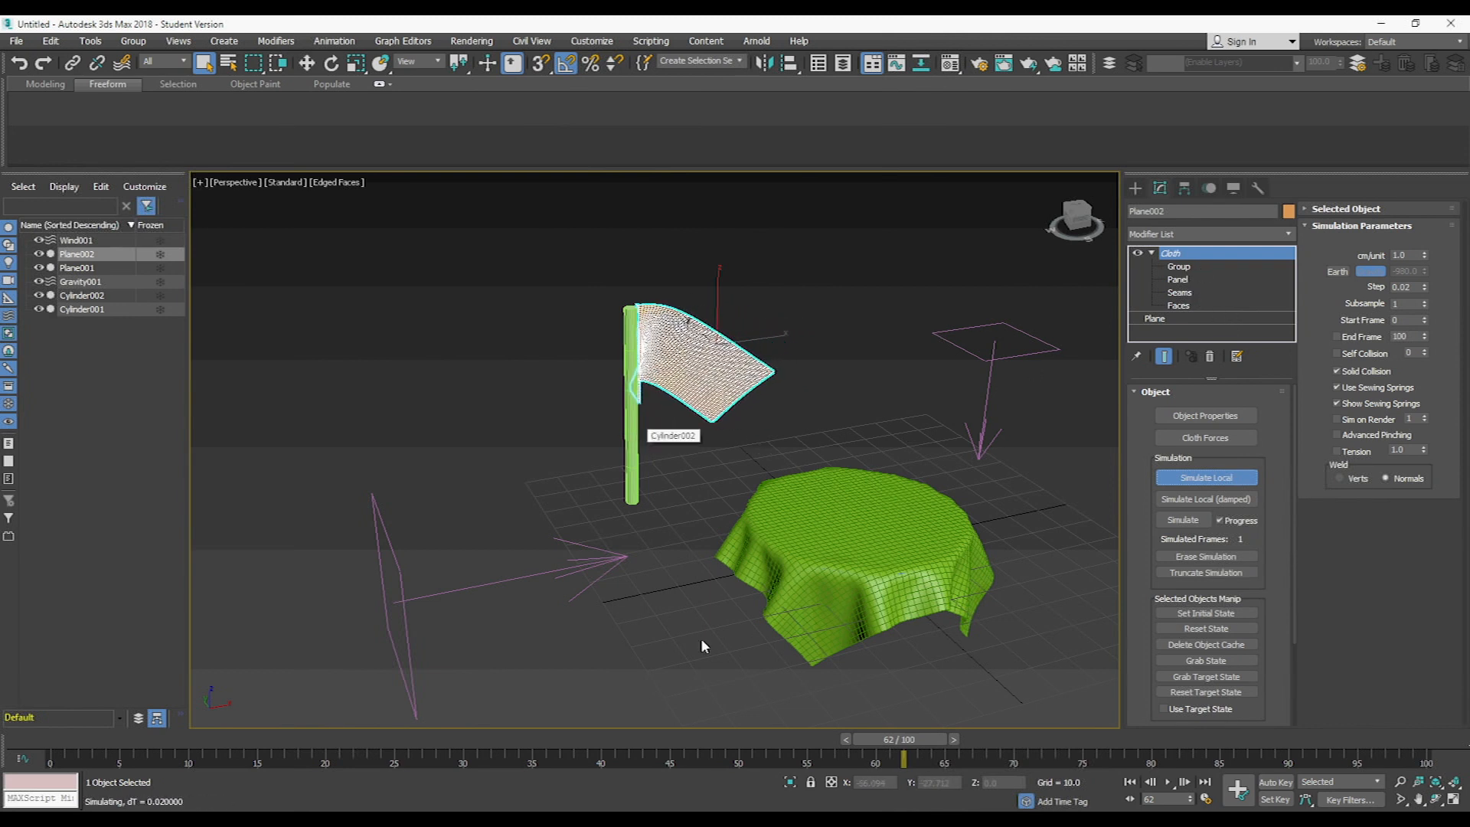
{"action": "middle_click_drag", "start_coordinate": [627, 448], "coordinate": [533, 431]}
- Select Wind001 to view its force parameters and examine the flag's motion while the simulation runs
{"action": "left_click", "coordinate": [340, 439]}
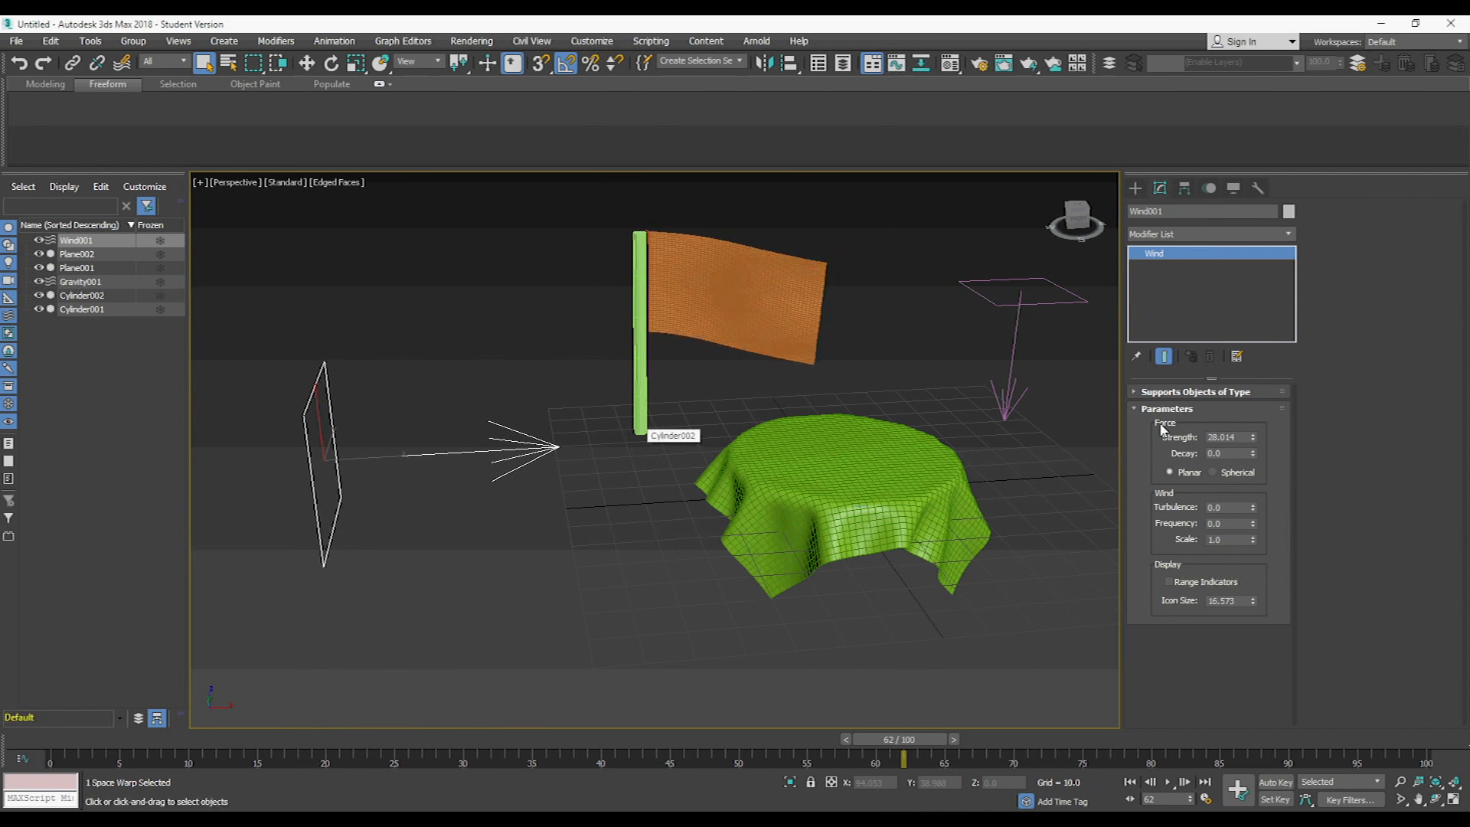
{"action": "middle_click_drag", "start_coordinate": [933, 375], "coordinate": [823, 409]}
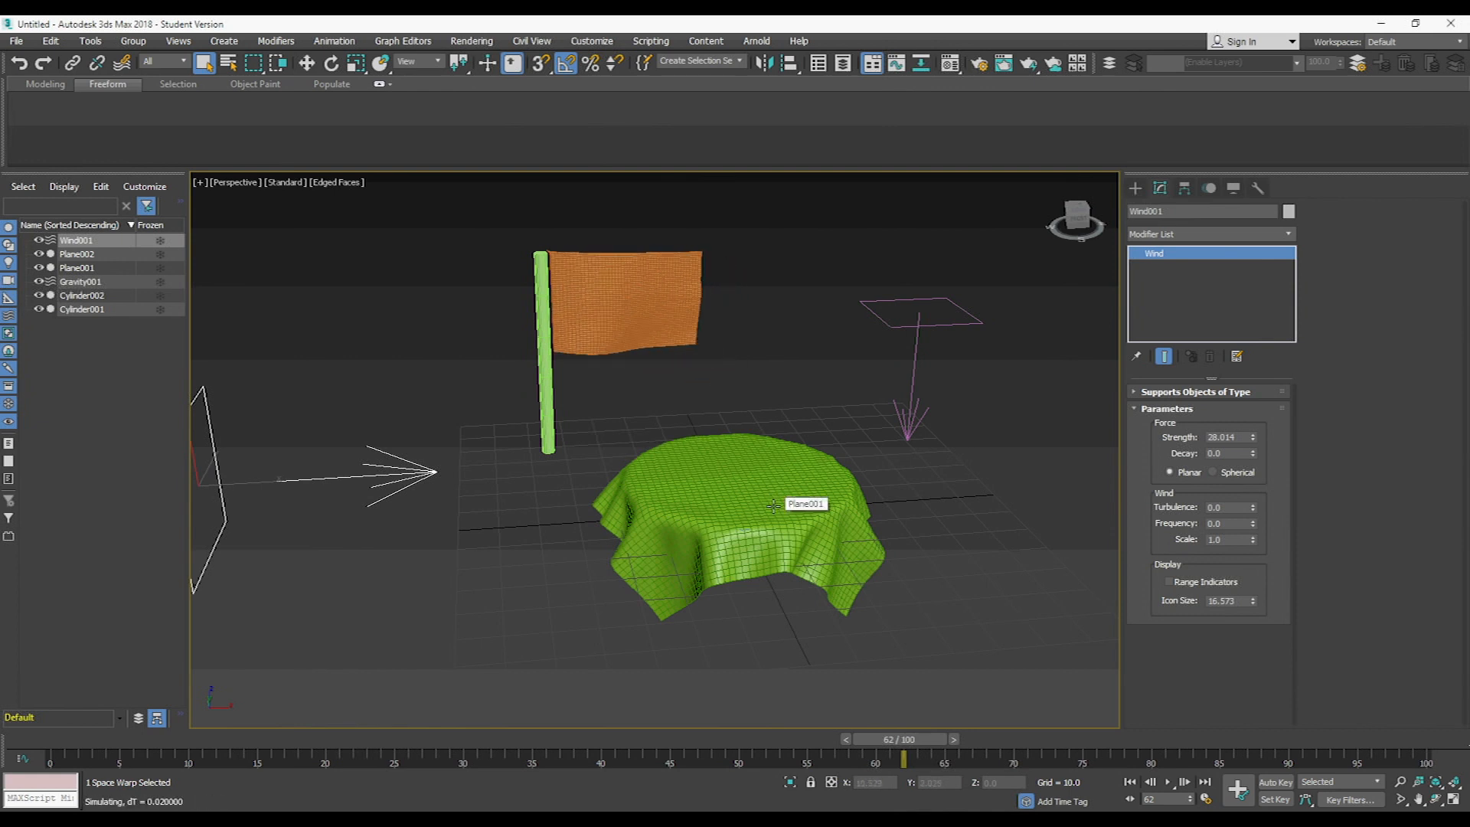
{"action": "middle_click_drag", "start_coordinate": [581, 473], "coordinate": [658, 470]}
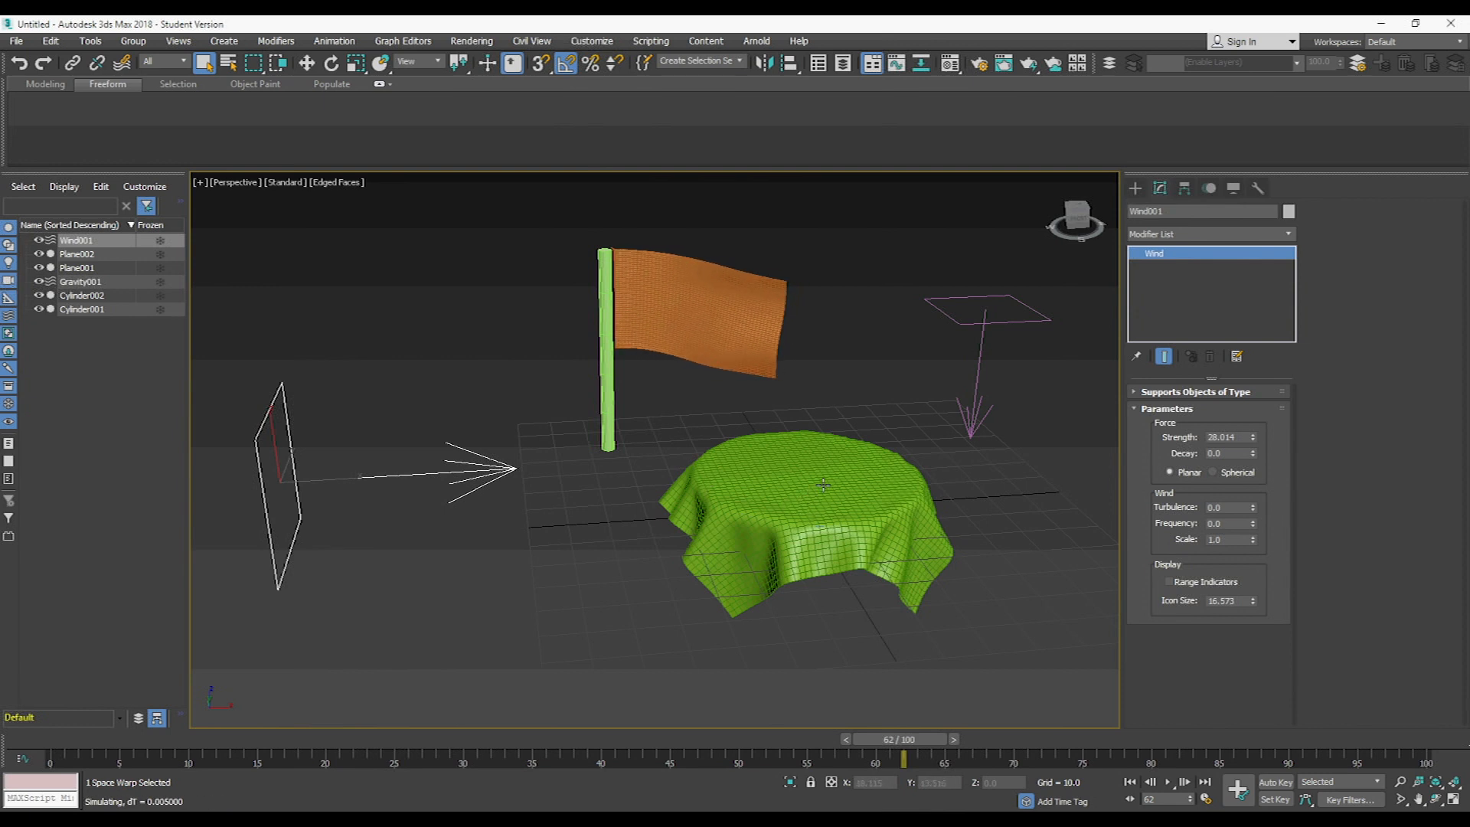
{"action": "right_click", "coordinate": [834, 362]}
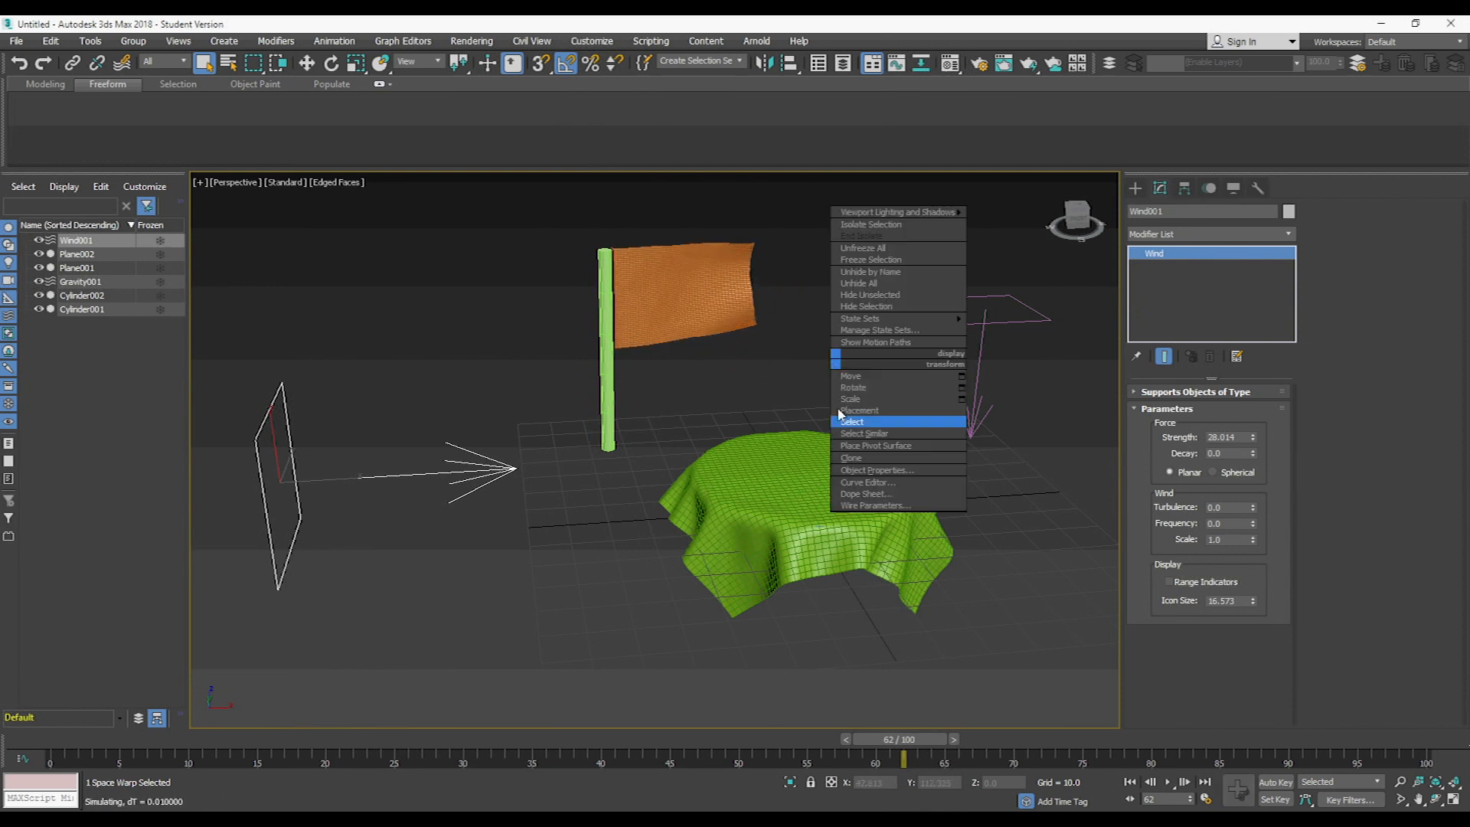
{"action": "left_click", "coordinate": [631, 462]}
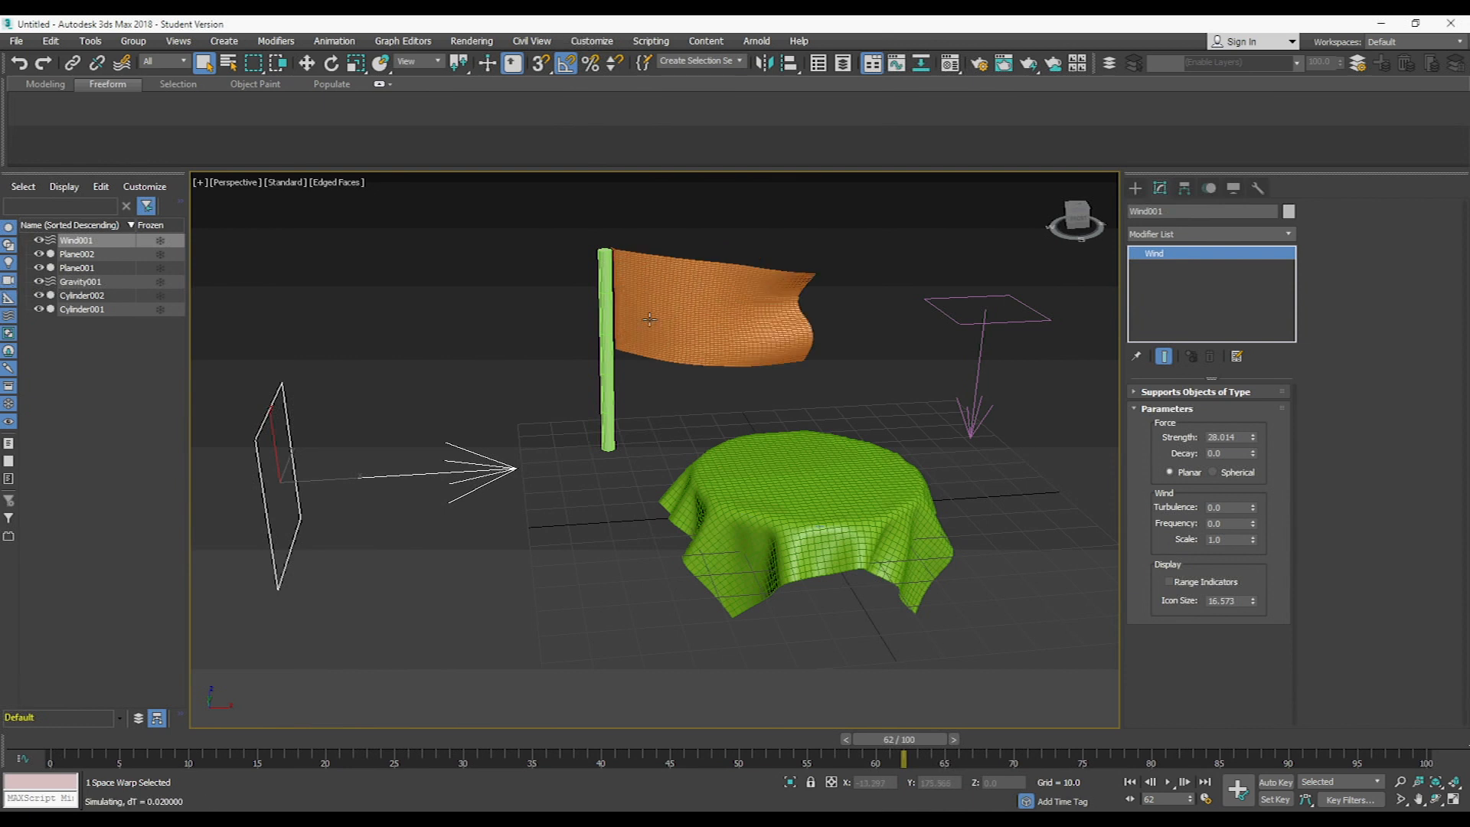